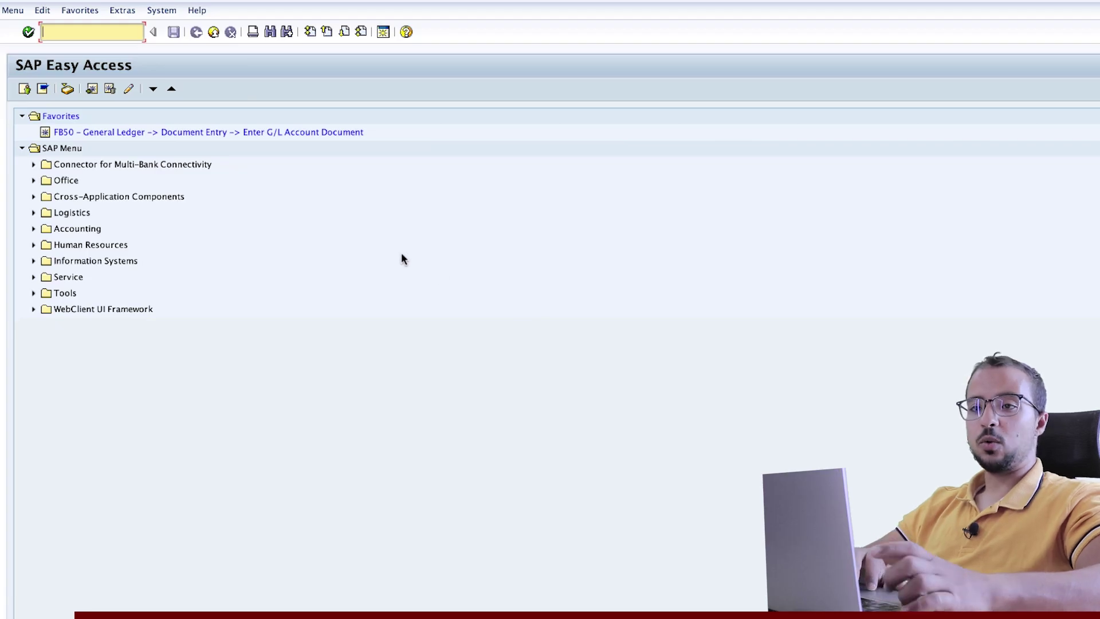
- Start SE16H and bring up the General Table Display selection screen for table SKB1
type("SE16h")
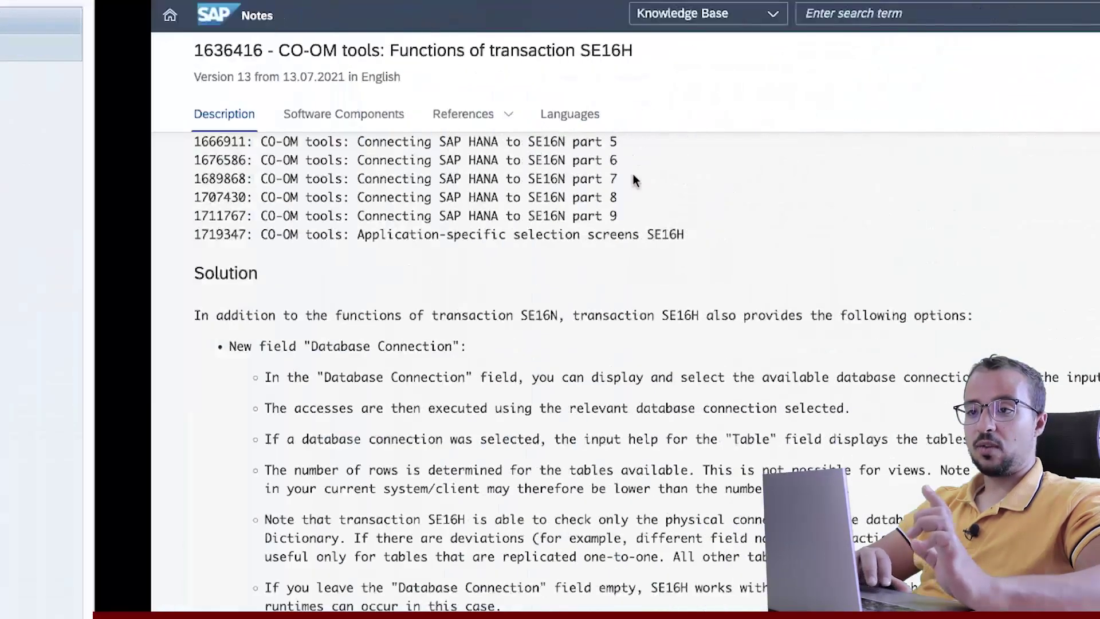
scroll(554, 329, "up", 10)
scroll(555, 335, "down", 3)
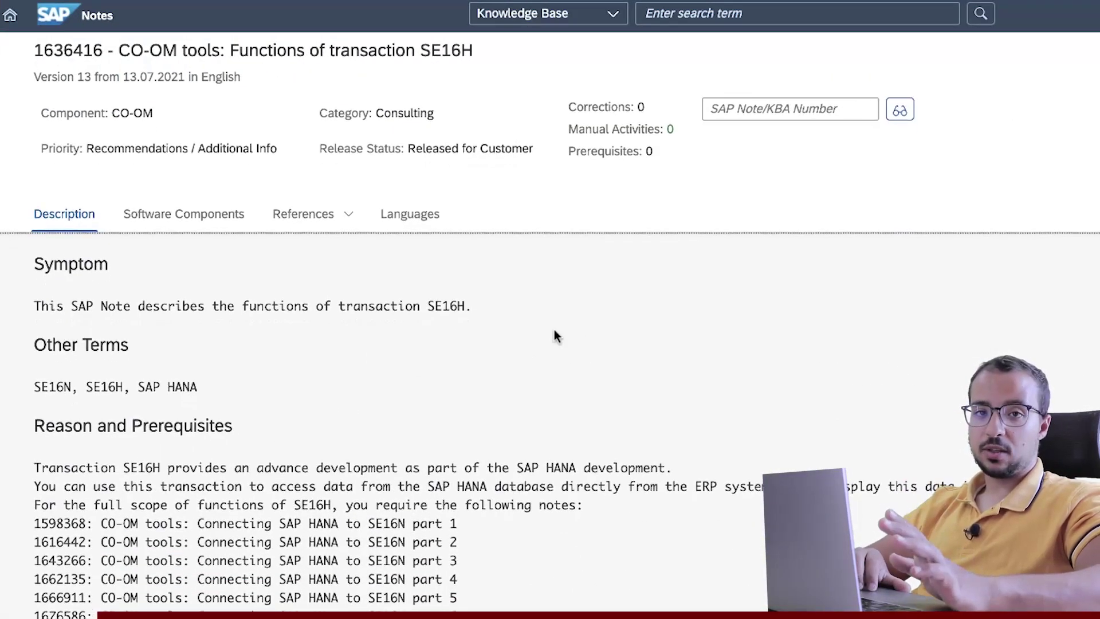
key("ctrl+Left")
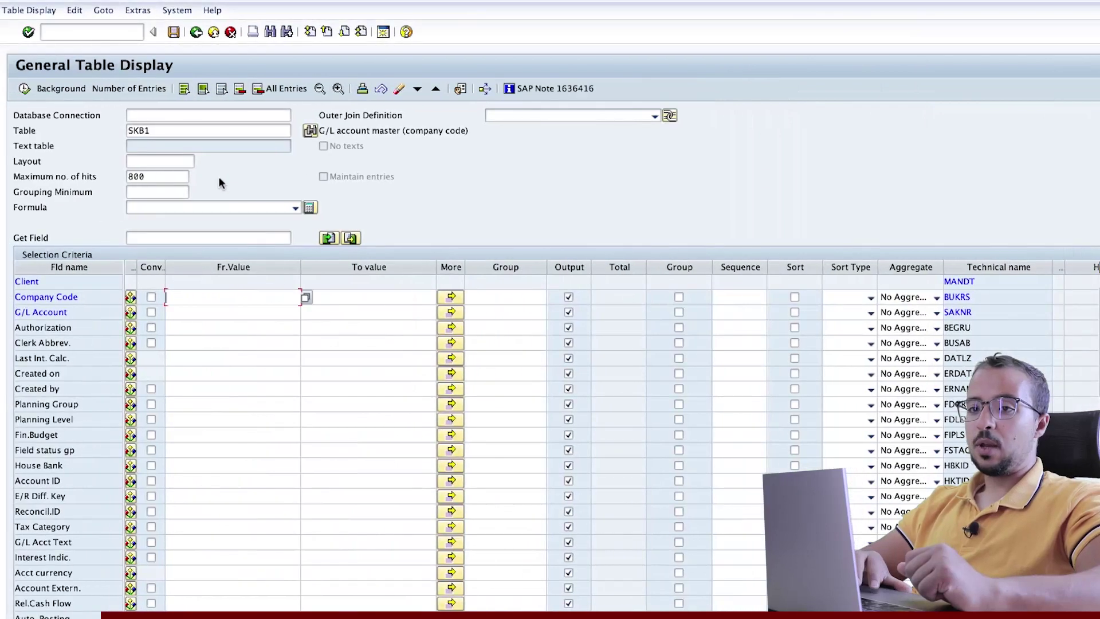
- Check the Database Connection value list and leave the field empty
left_click(153, 115)
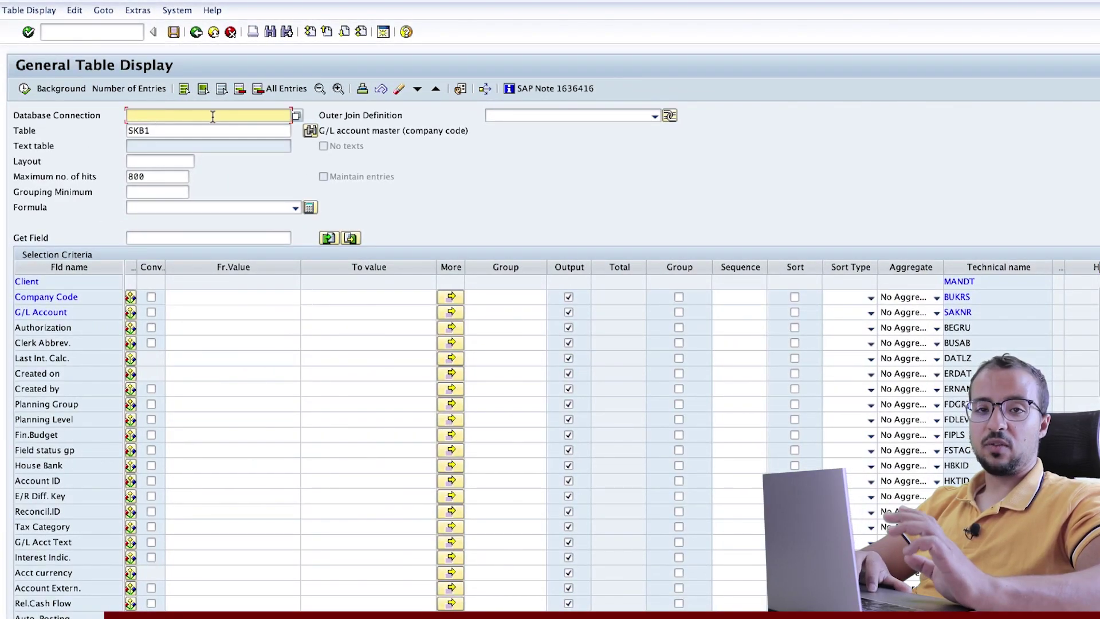
left_click(297, 116)
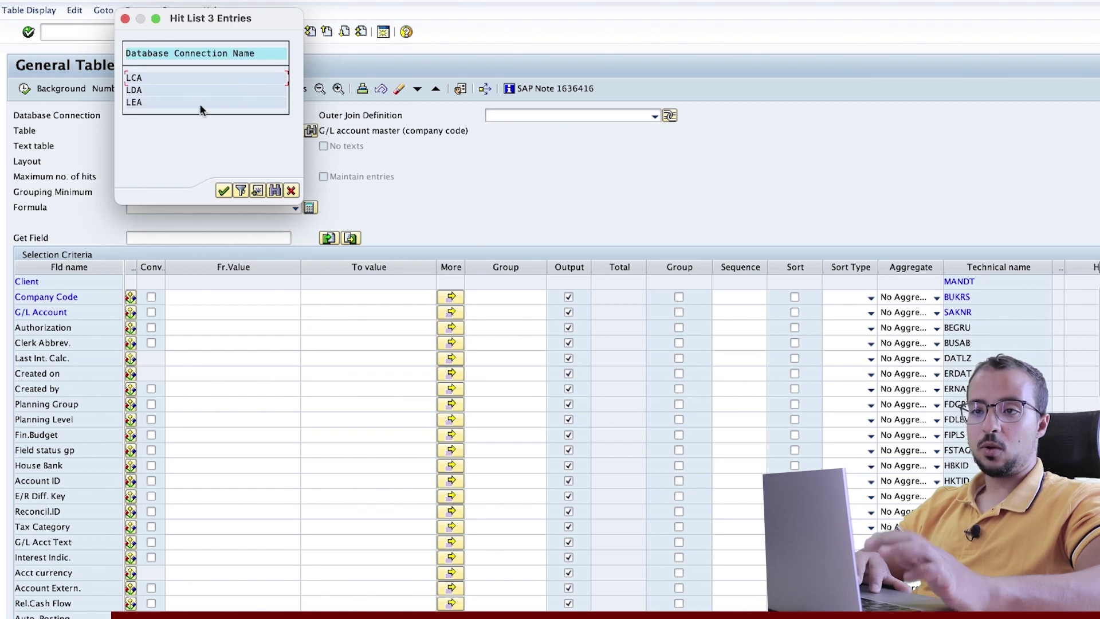
left_click(291, 190)
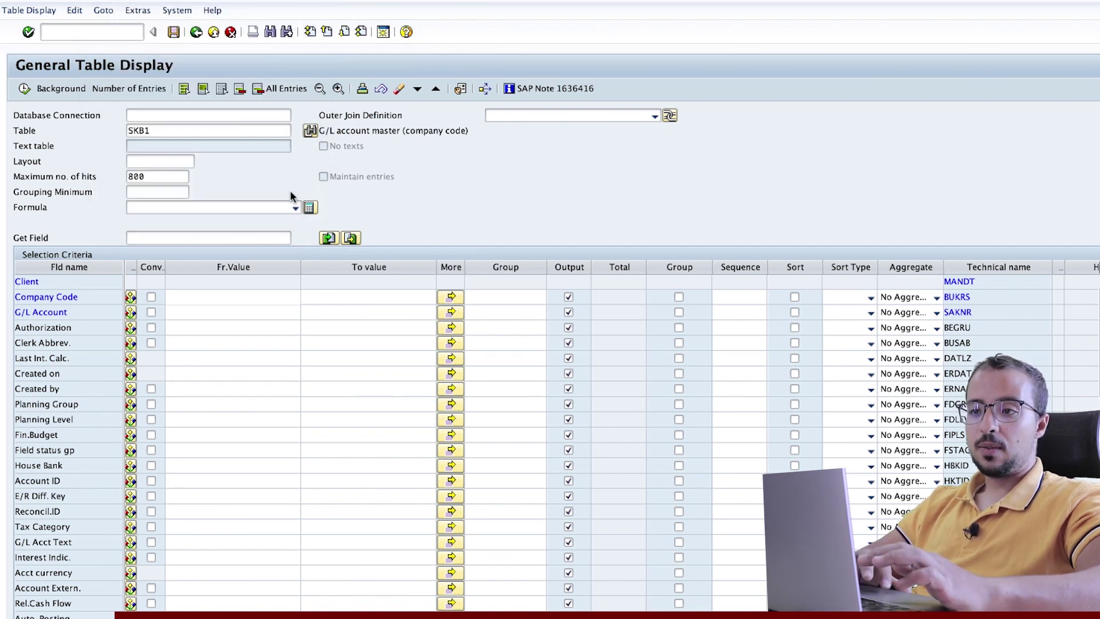
left_click(331, 115)
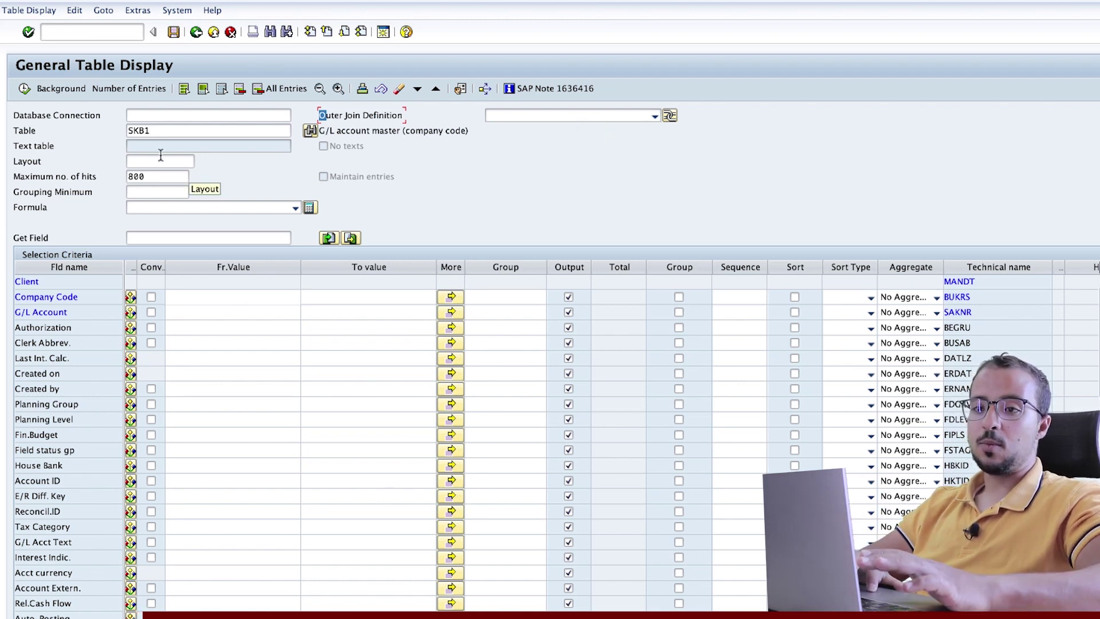
- Set the Outer Join Definition to SKB1+SKA1 'Full GL Account Details on CoCd'
left_click_drag(178, 131, 108, 132)
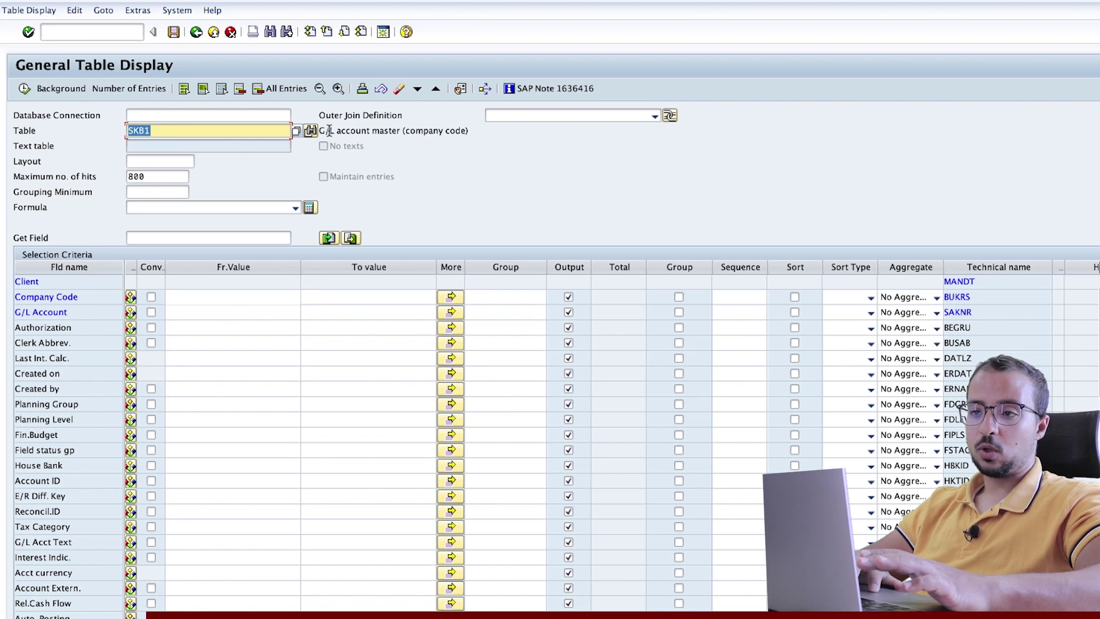
left_click(352, 131)
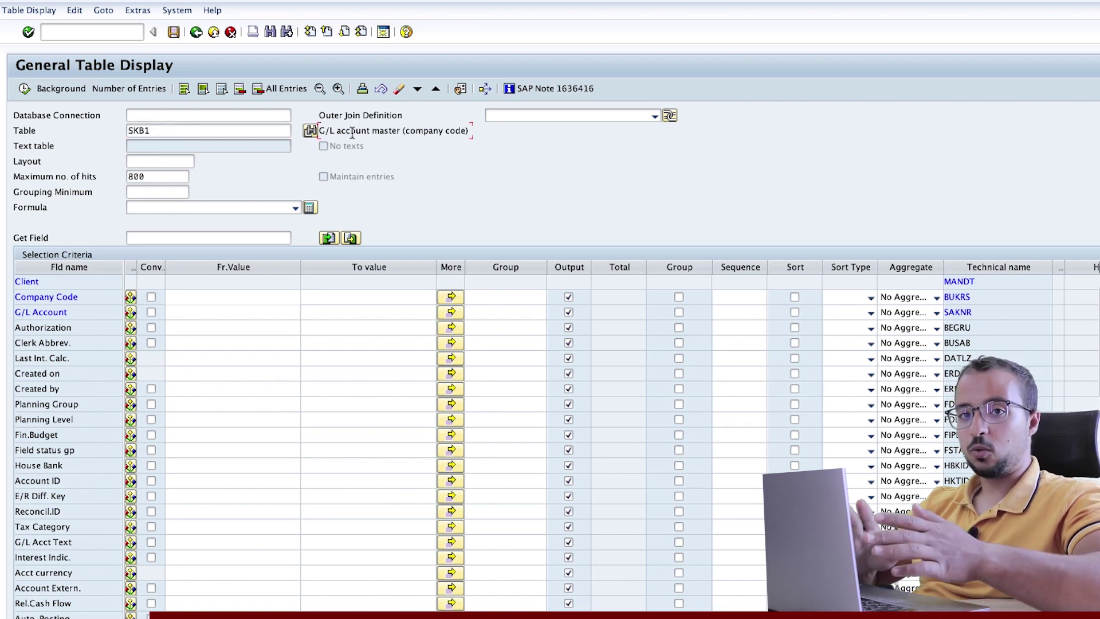
left_click(564, 115)
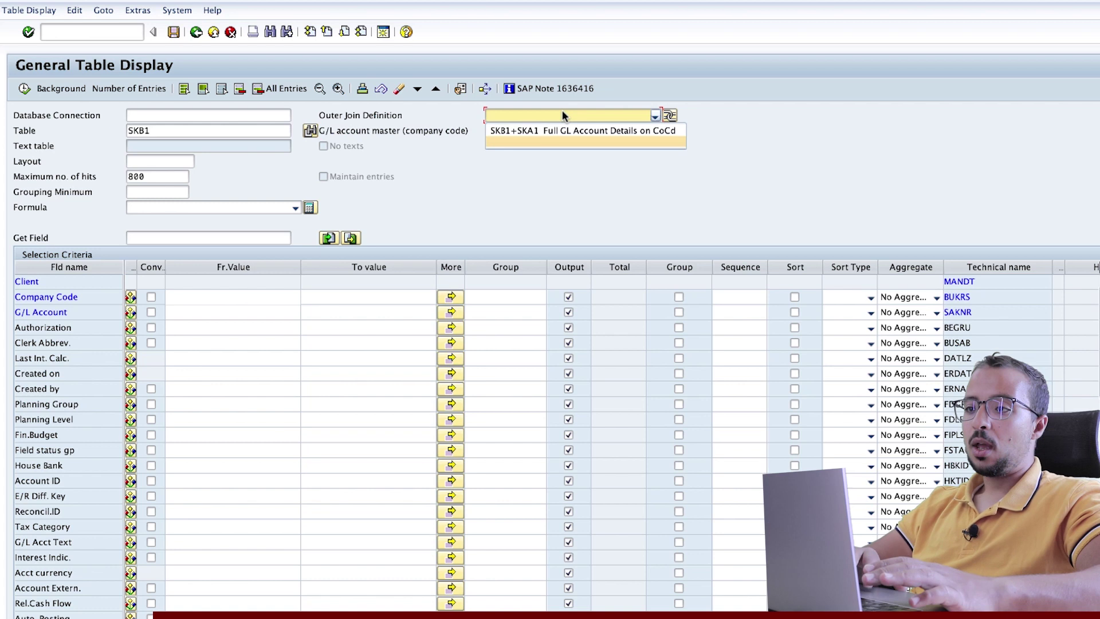
left_click(511, 131)
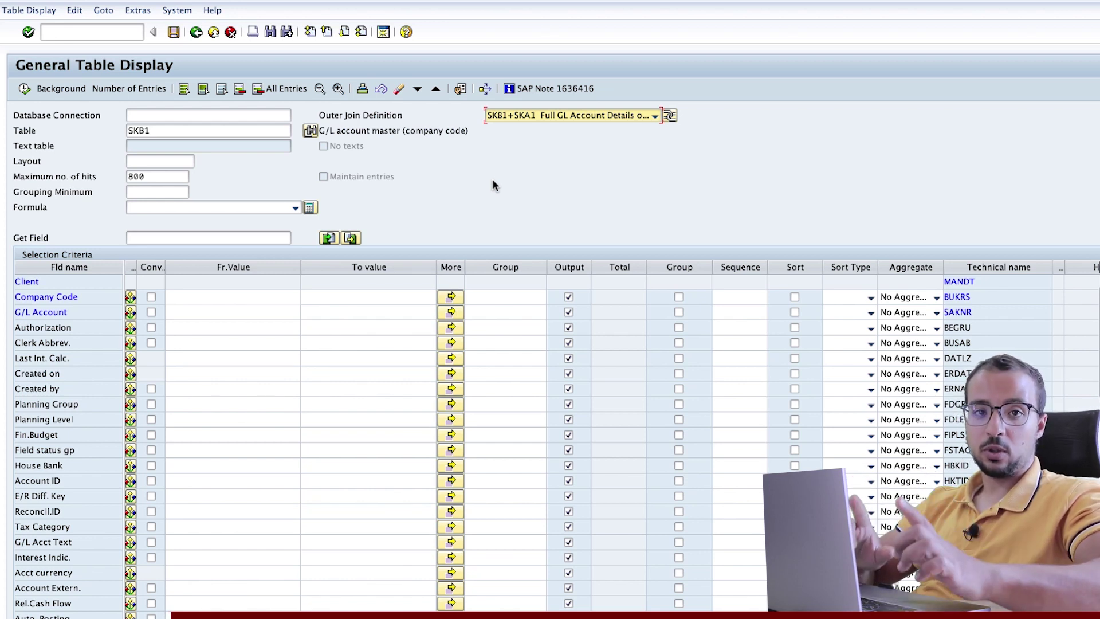
- Restrict Company Code to AG01 and run the query, listing 752 entries
left_click(244, 297)
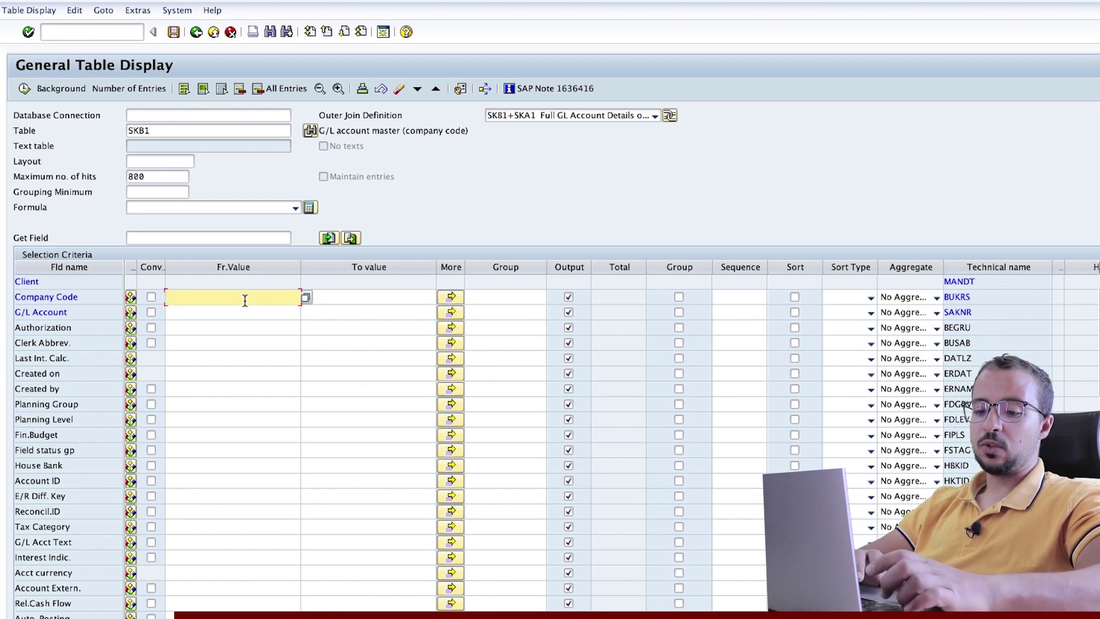
type("AG01")
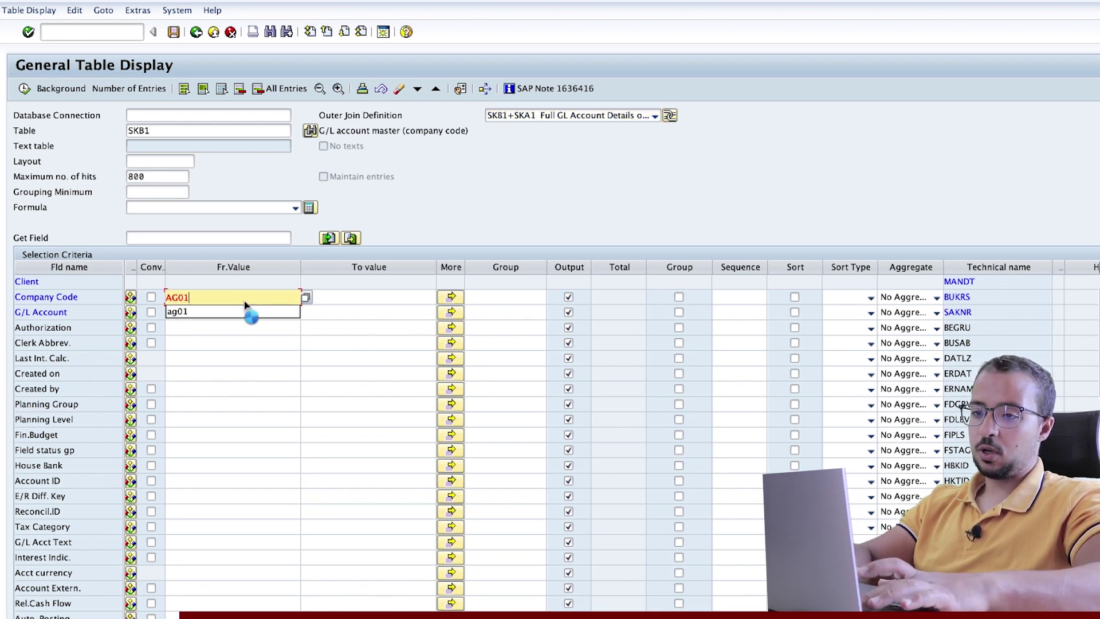
key("Return")
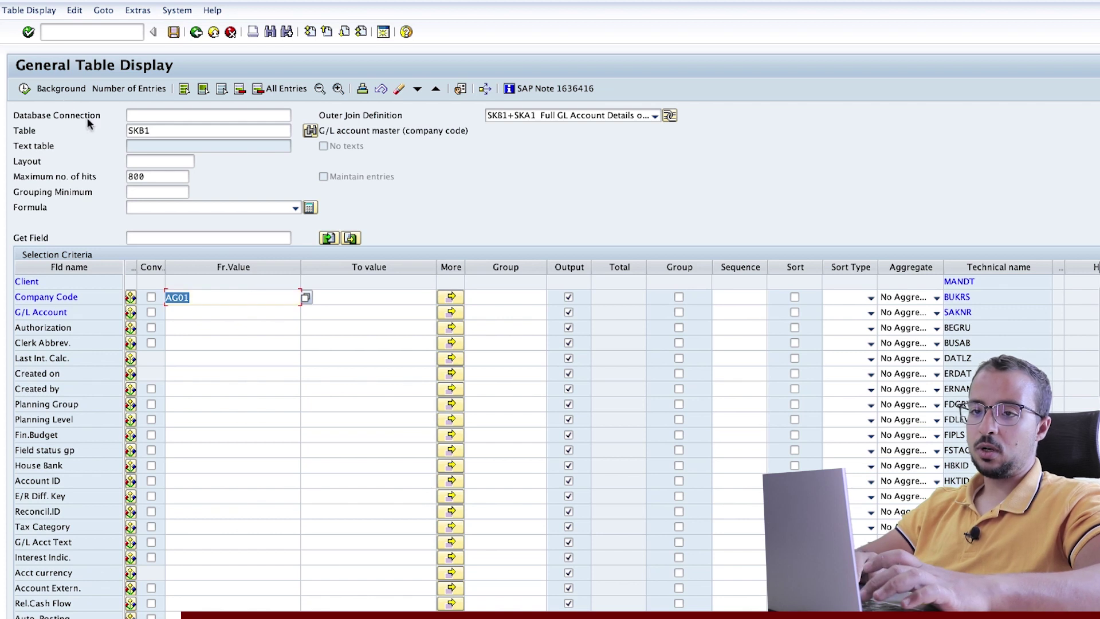
left_click(23, 90)
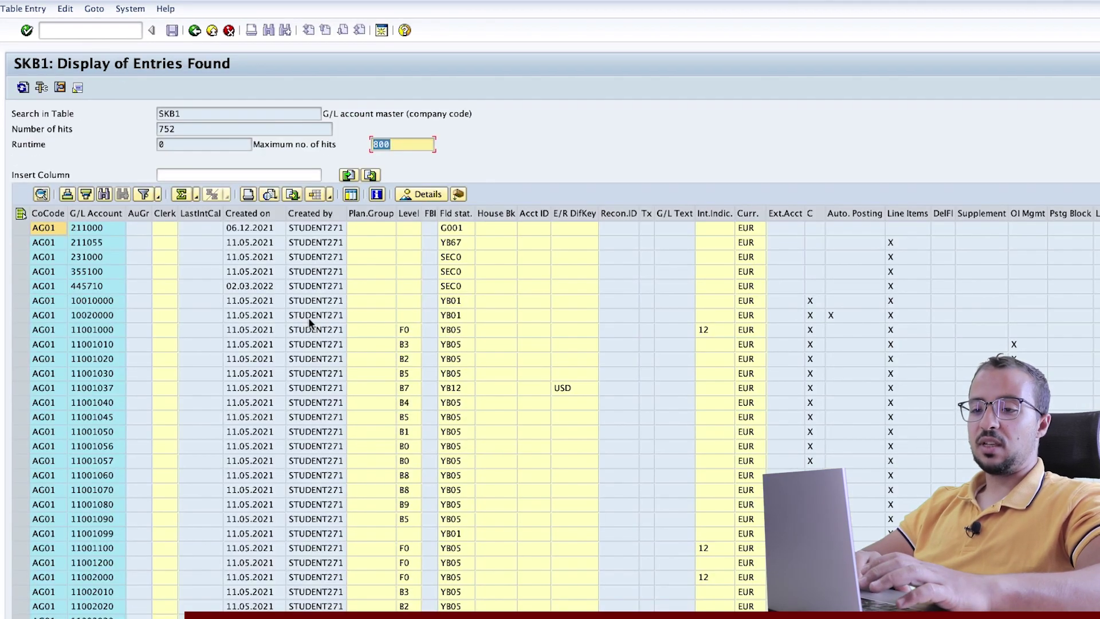
scroll(450, 324, "right", 10)
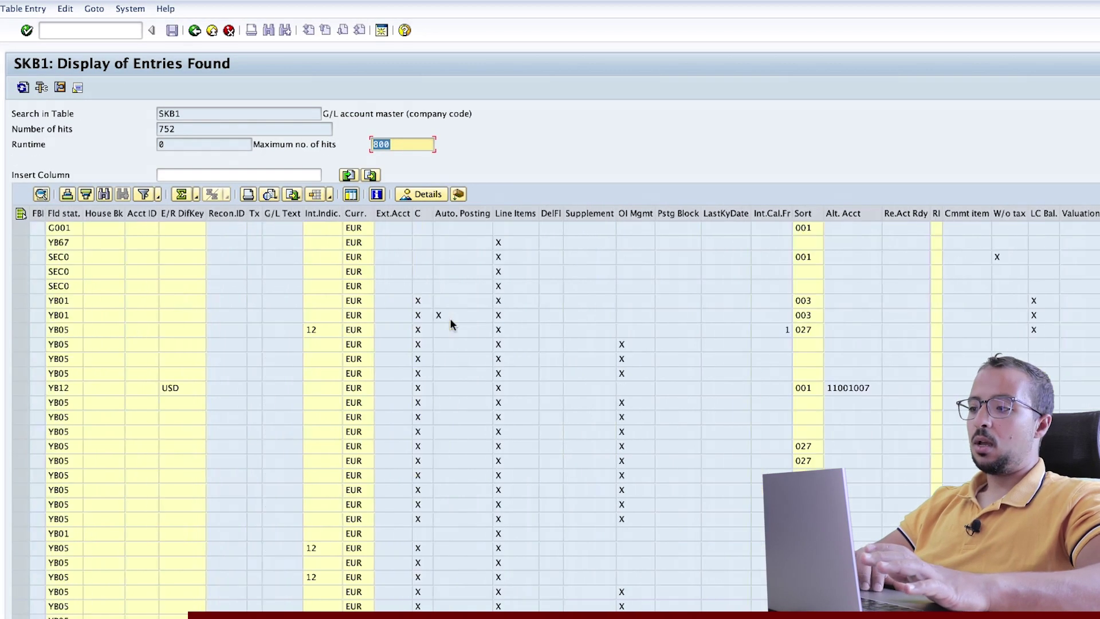
scroll(451, 325, "right", 10)
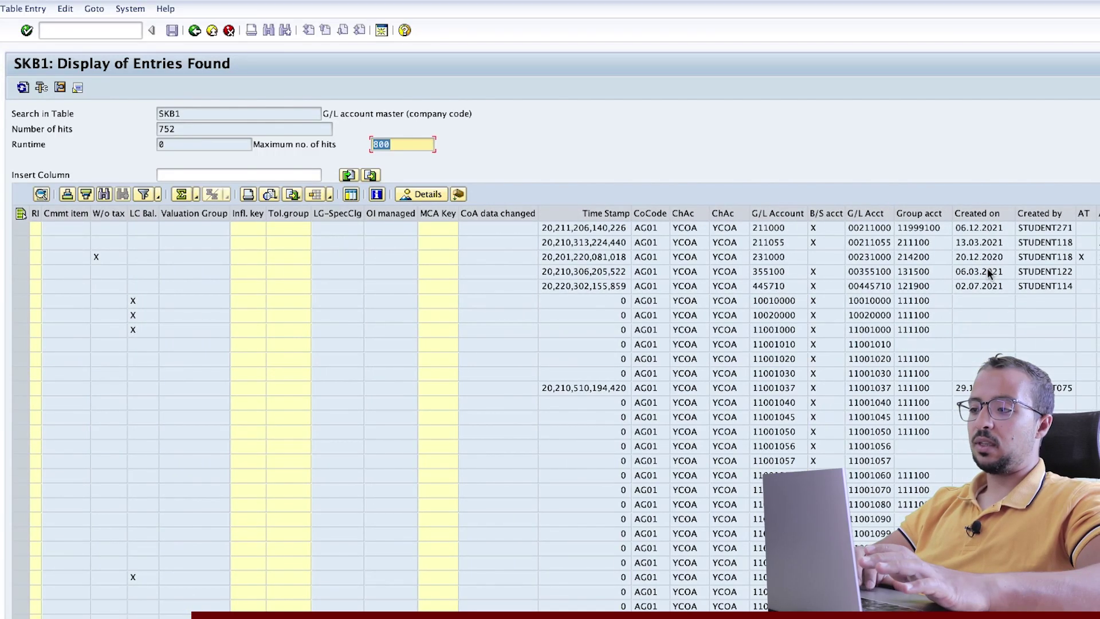
scroll(987, 274, "up", 1)
scroll(973, 269, "left", 1)
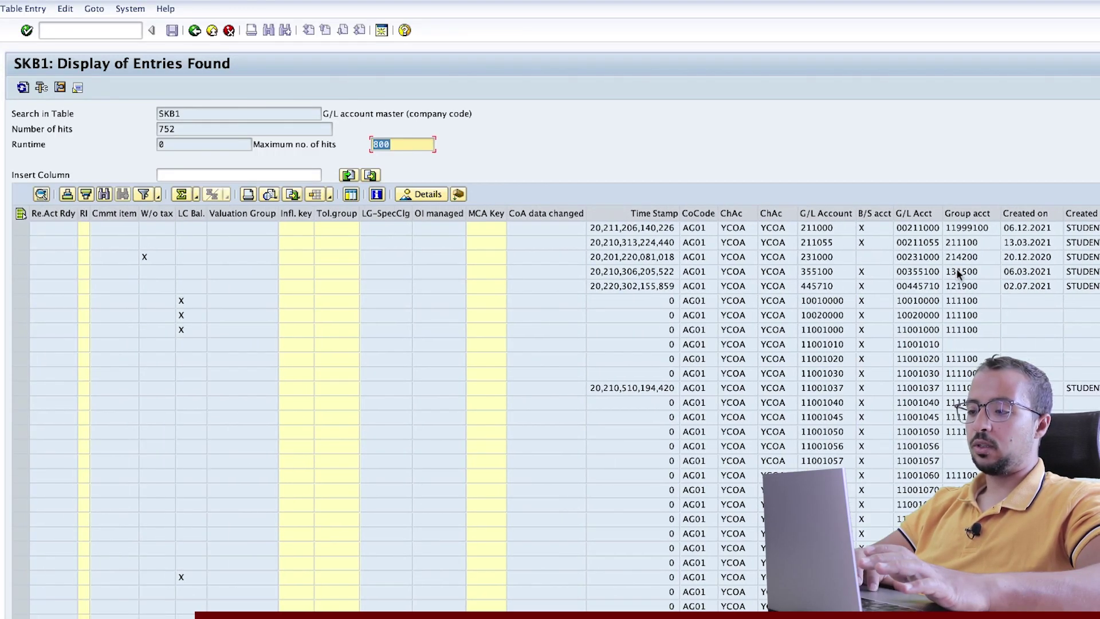
- Check the Group account field's technical information, confirming it comes from table SKA1
left_click(963, 242)
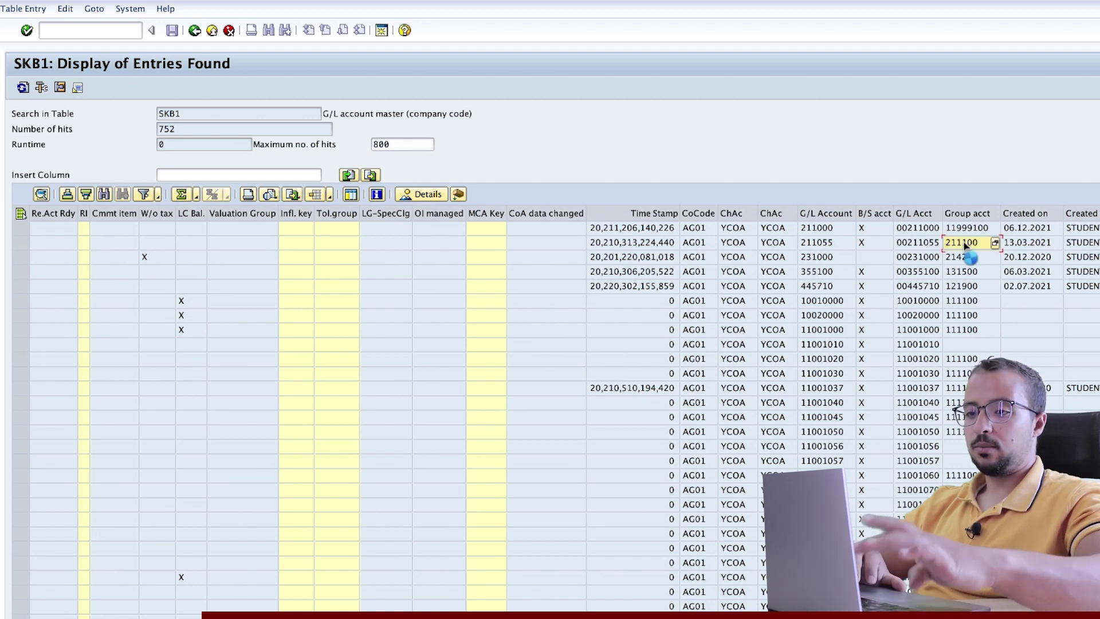
key("F1")
left_click(74, 14)
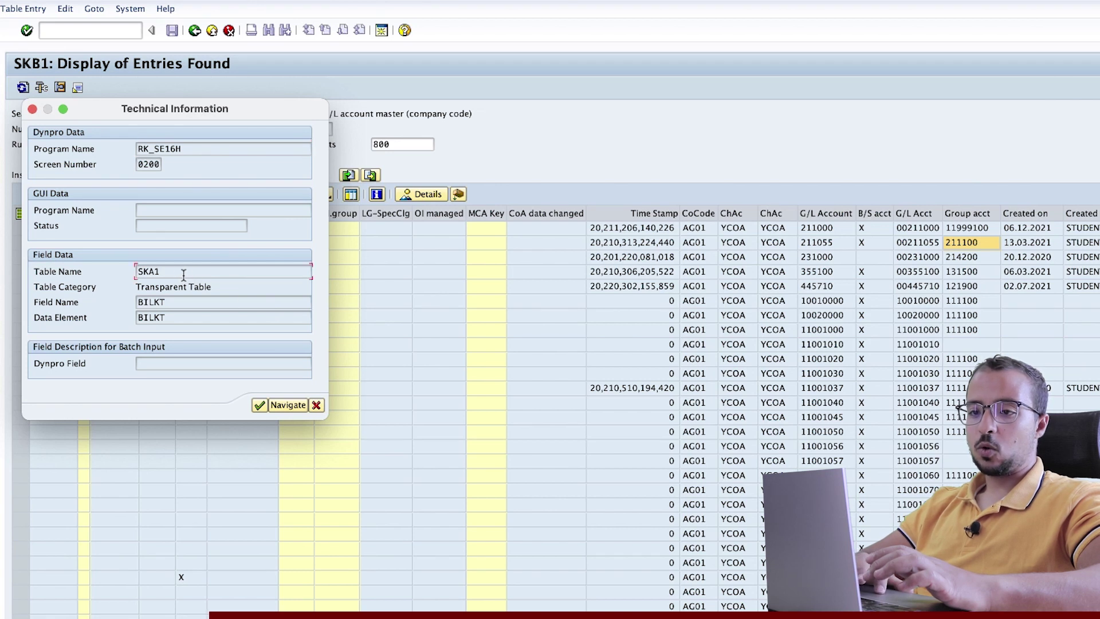
left_click_drag(177, 273, 107, 278)
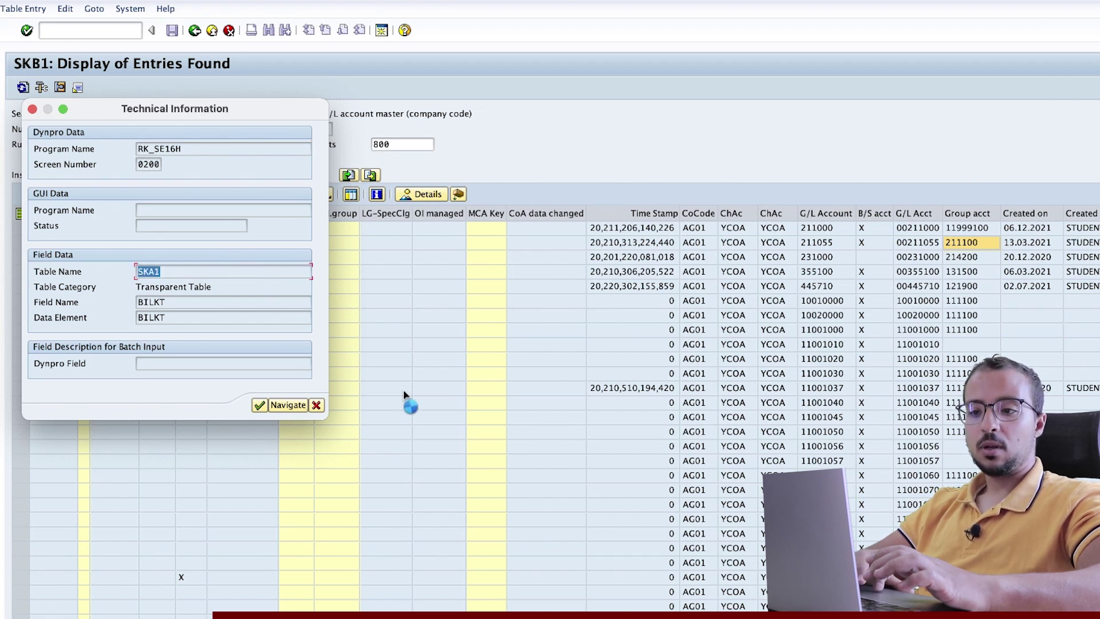
left_click(316, 404)
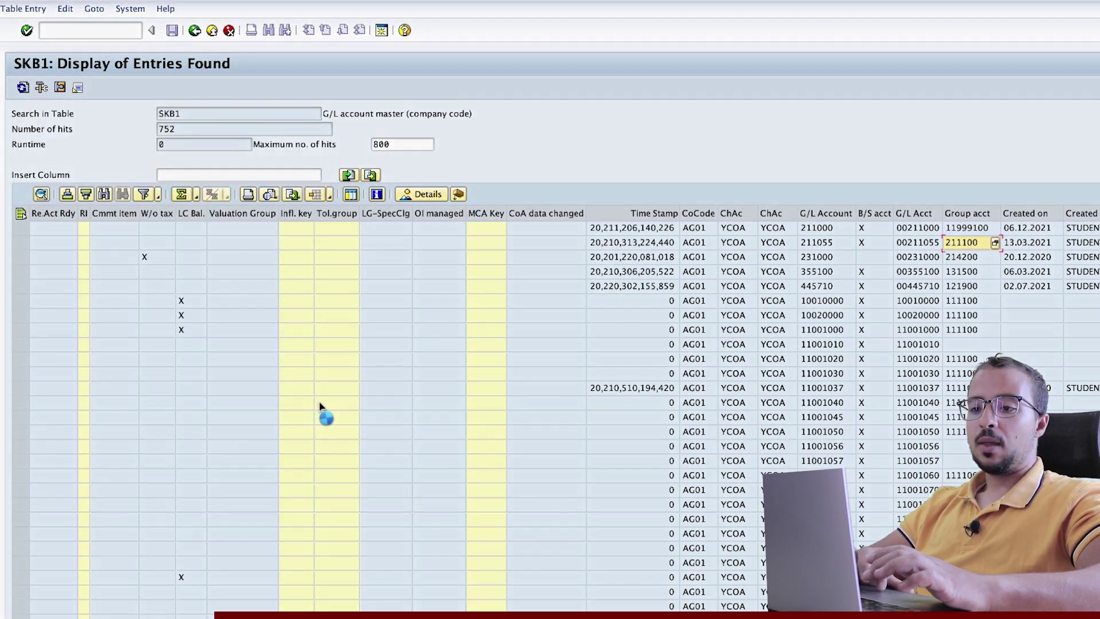
- Review the SKB1+SKA1 join's secondary tables T001 and SKA1, including T001's BUKRS link to SKB1
left_click(195, 30)
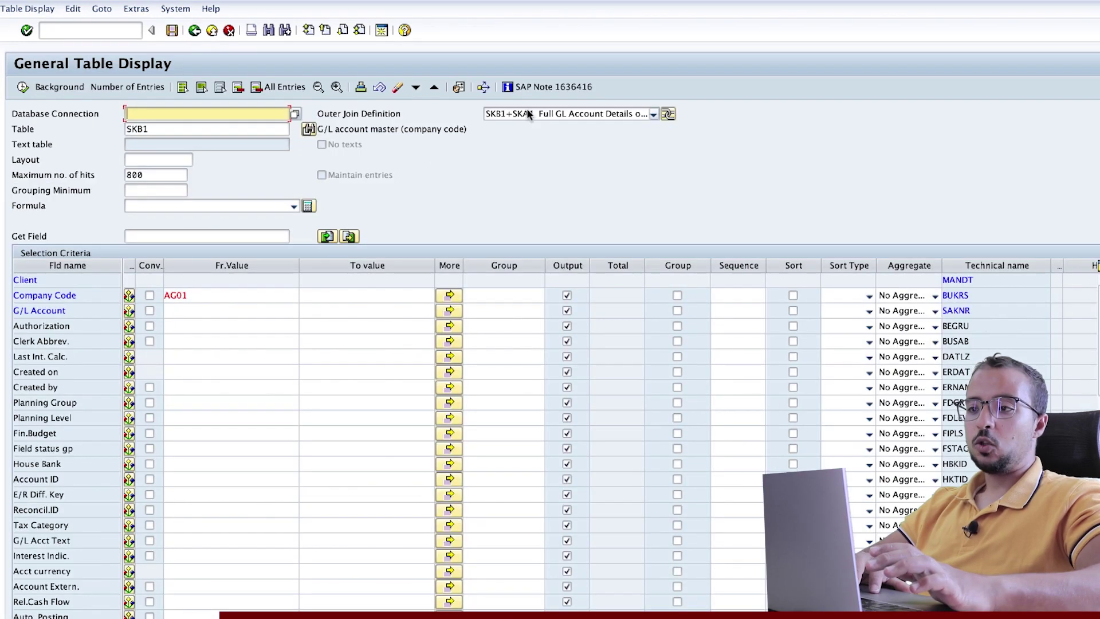
left_click(668, 115)
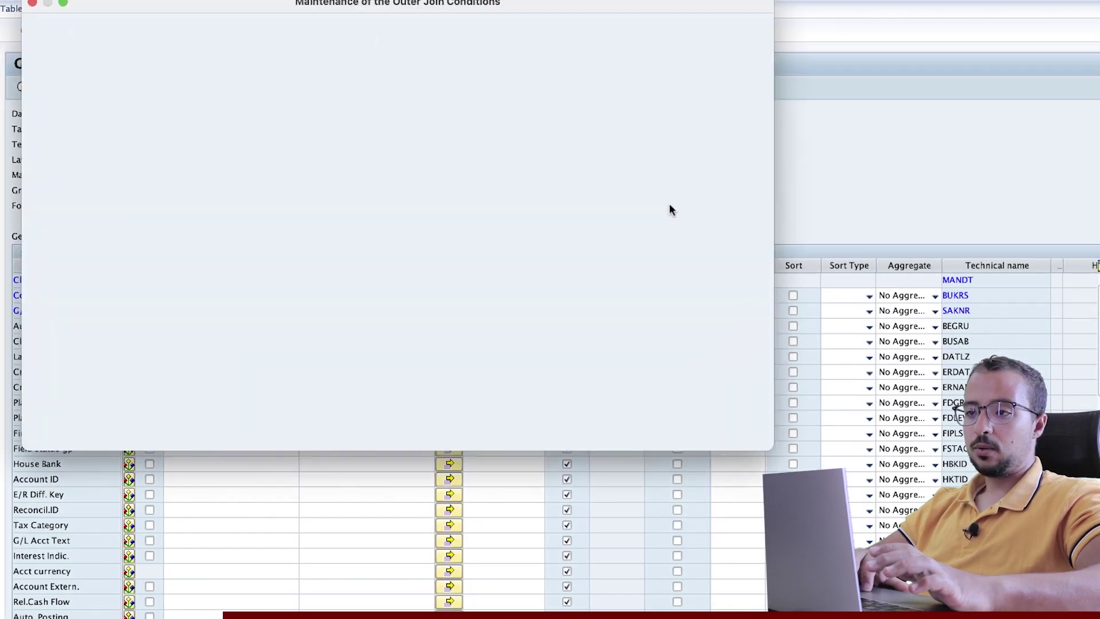
left_click(426, 41)
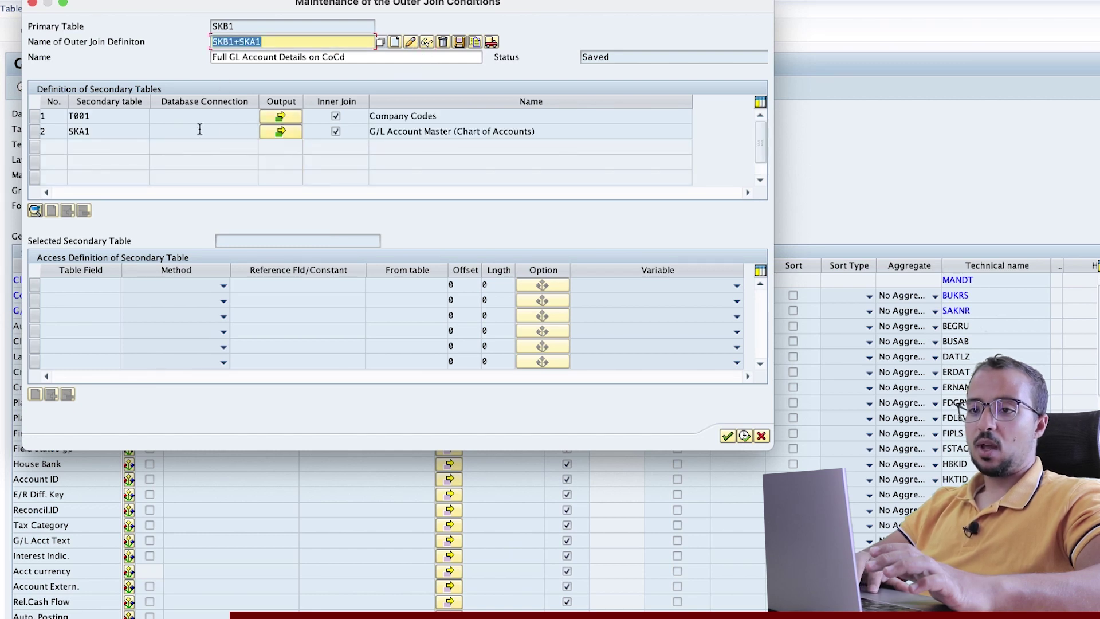
double_click(124, 117)
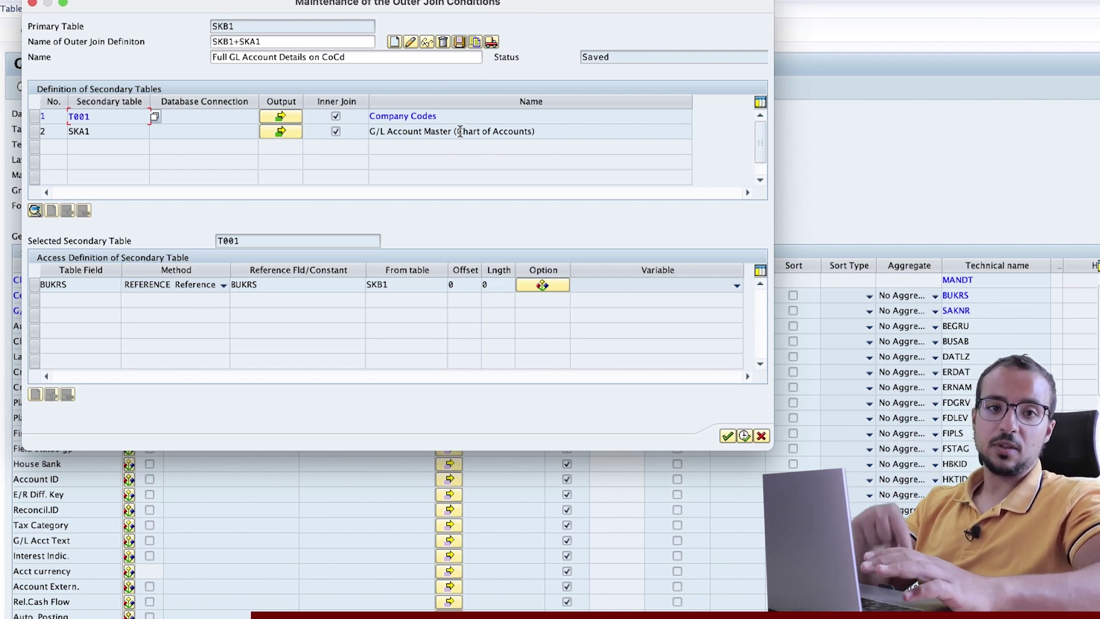
key("Return")
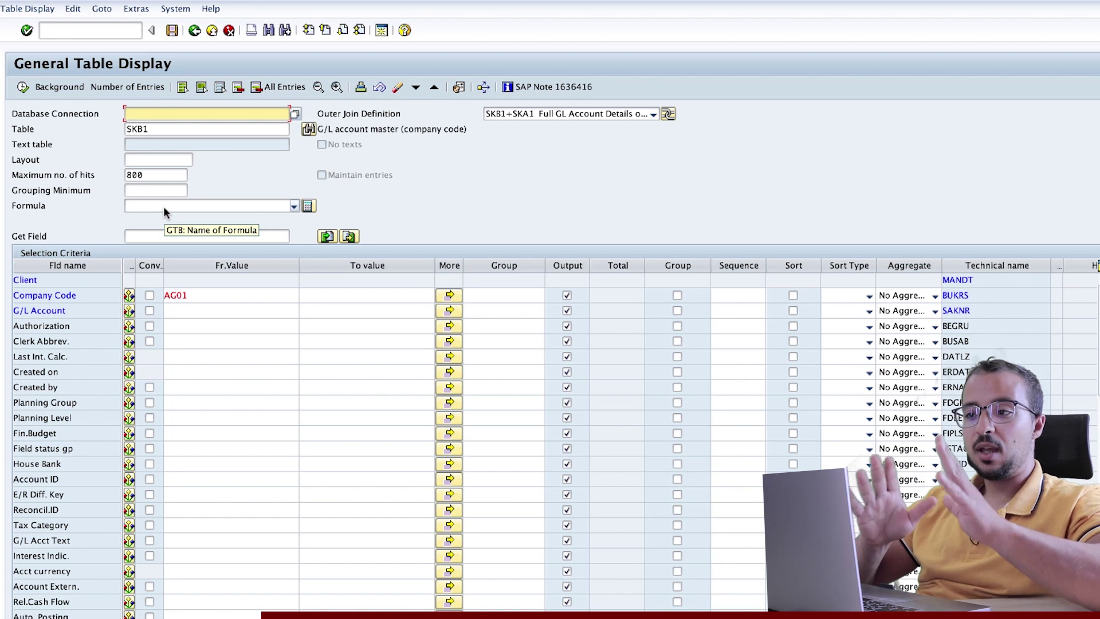
- View and close the table display's technical settings, keeping AG01, the join and 800 maximum hits
left_click(262, 206)
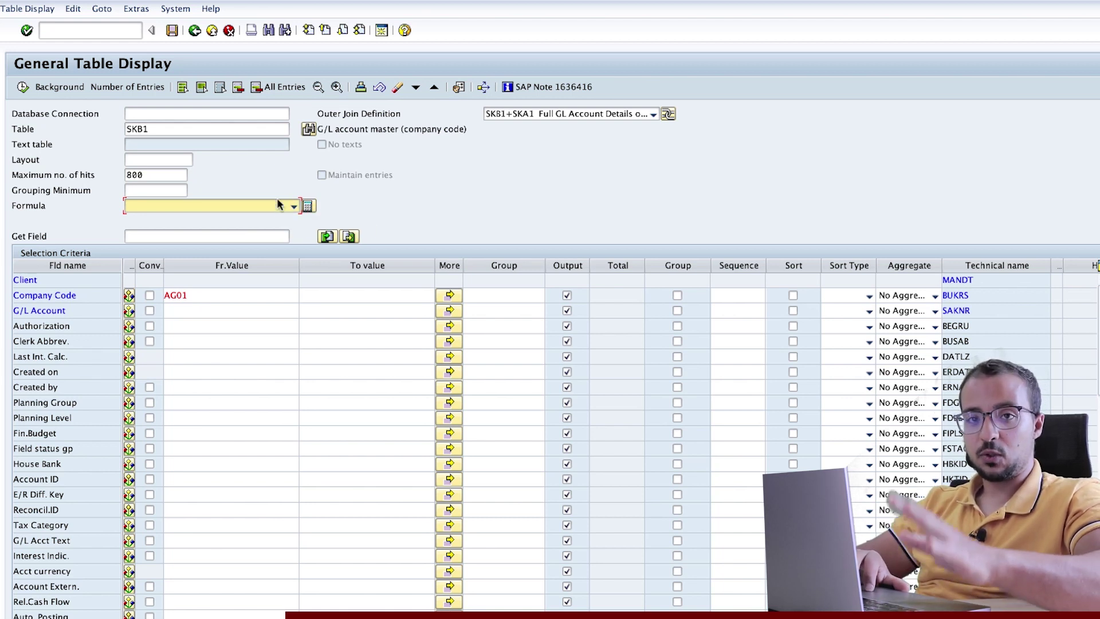
left_click(139, 9)
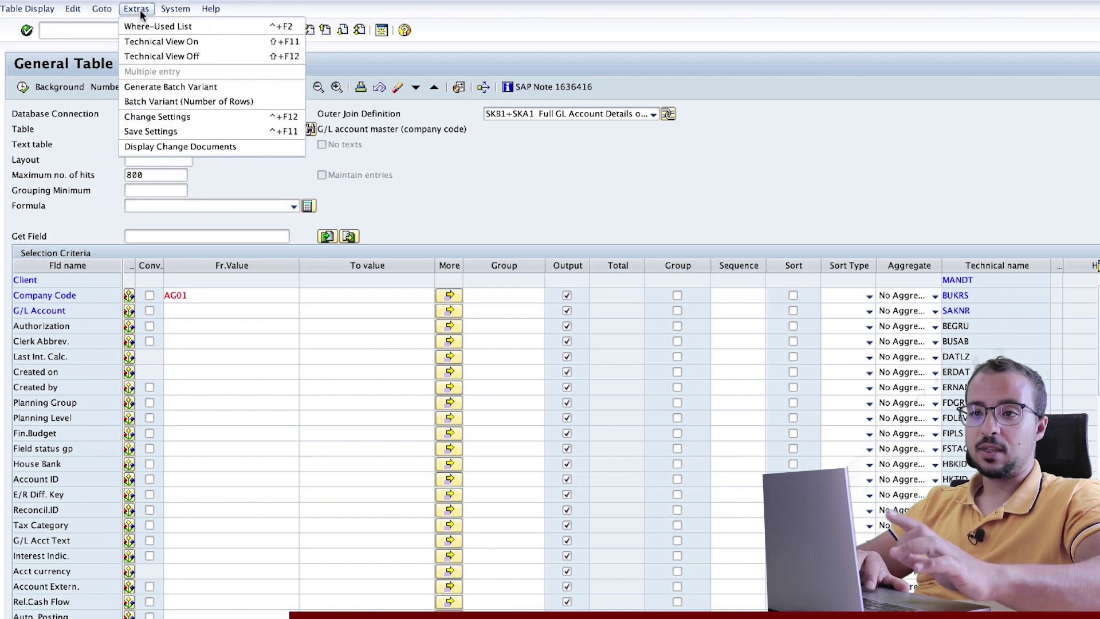
left_click(154, 117)
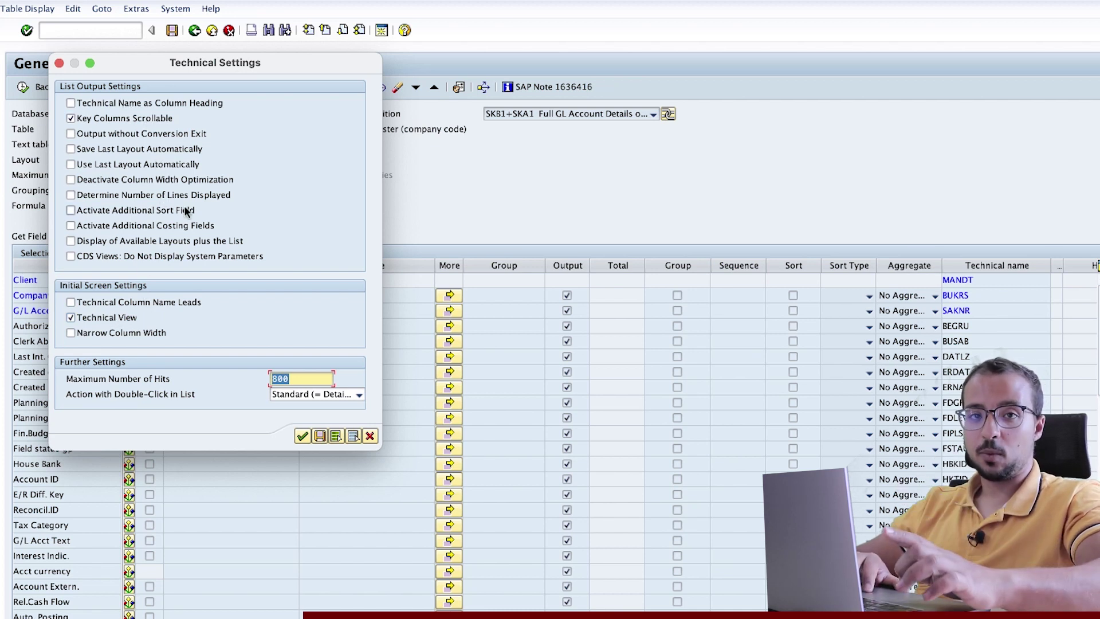
left_click(369, 434)
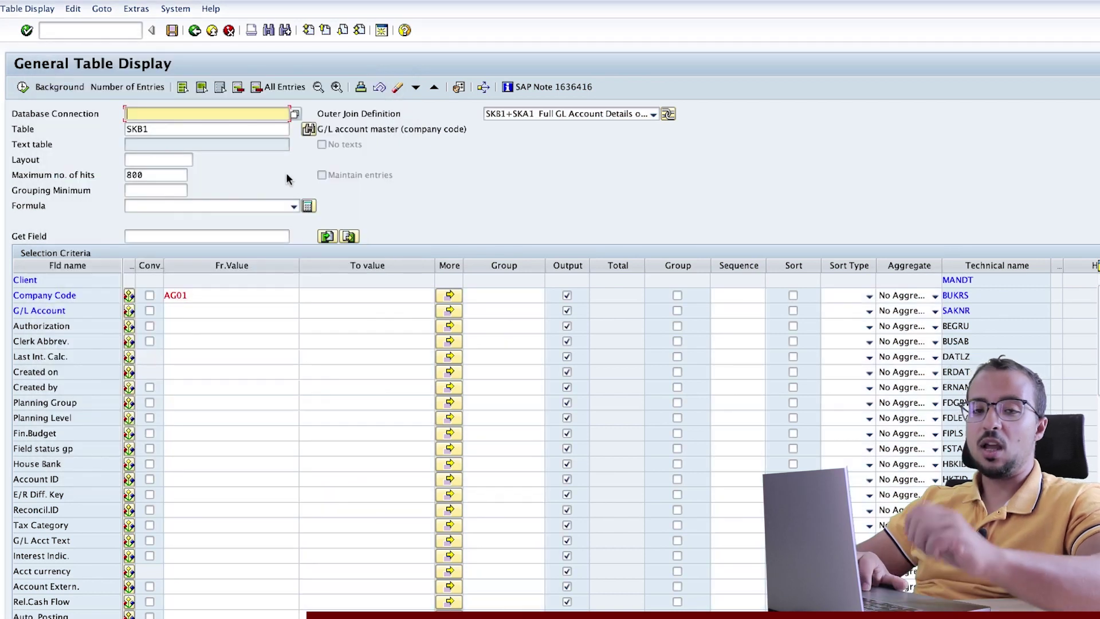
- Replace table SKB1 with BSEG and load its fields
left_click(213, 128)
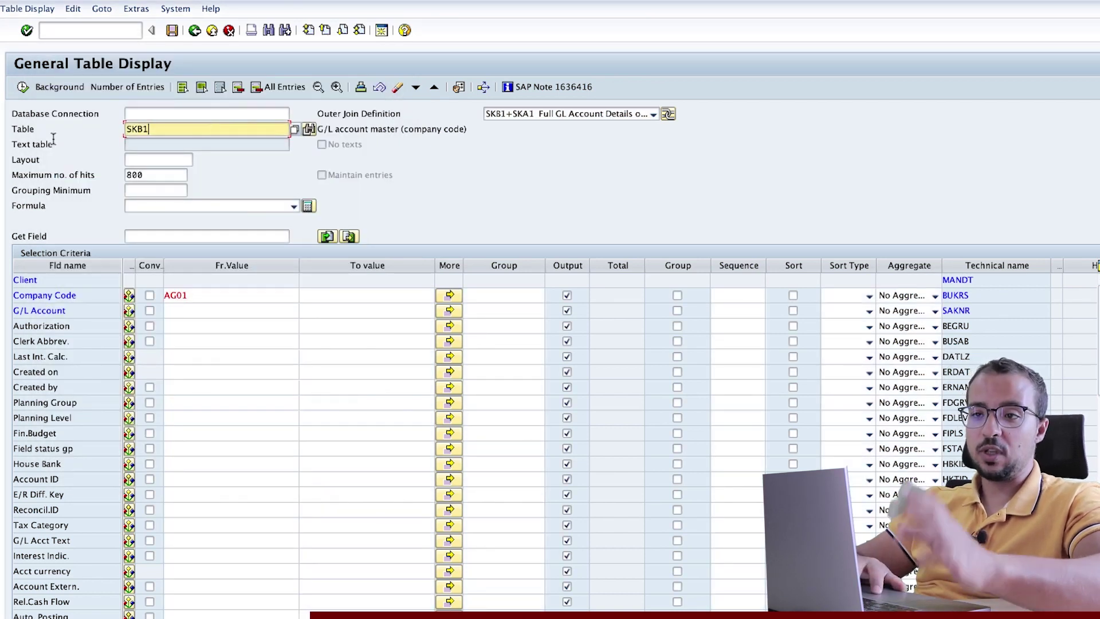
key("shift+Home")
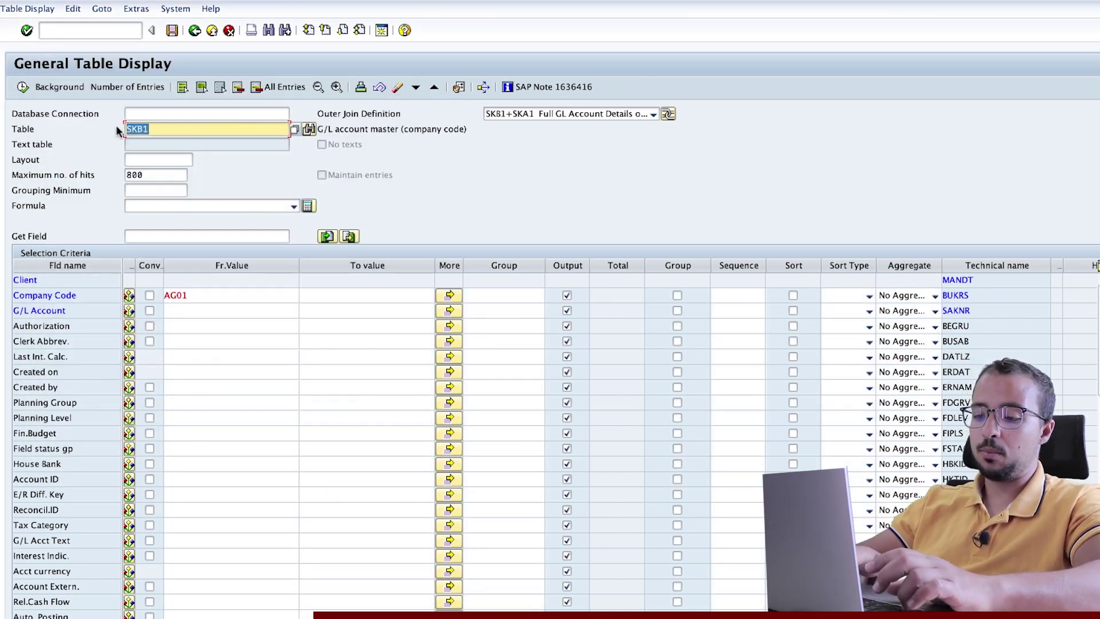
type("BSEG")
key("Return")
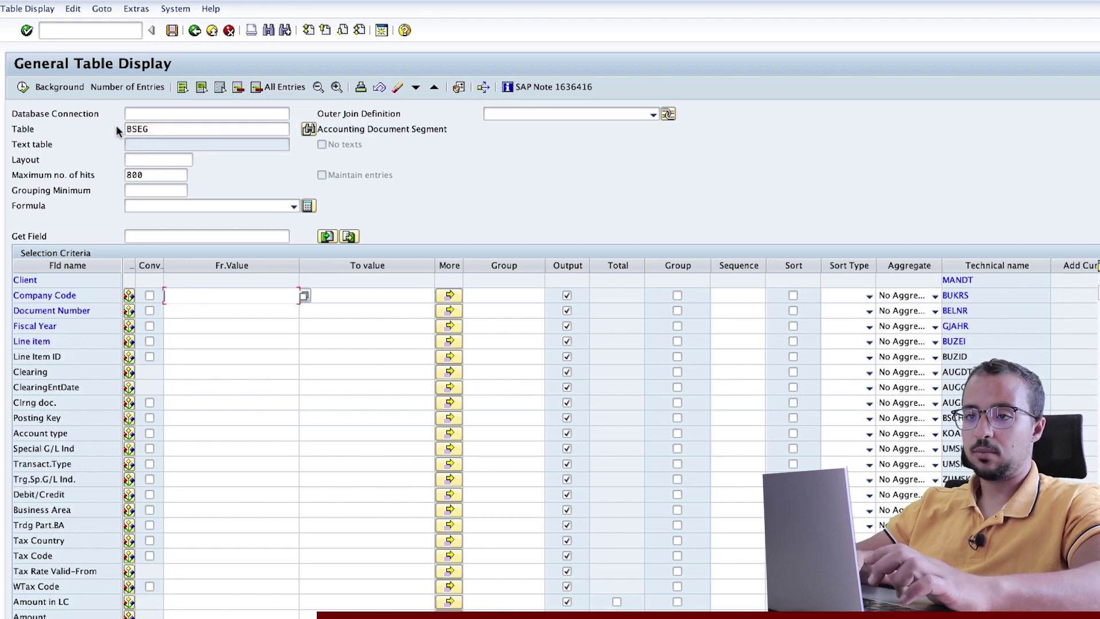
- Apply the DOCUMENT CLEARING AGE formula and check its definition, CLR_AGE = AUGDT-H_BUDAT in days
left_click(215, 203)
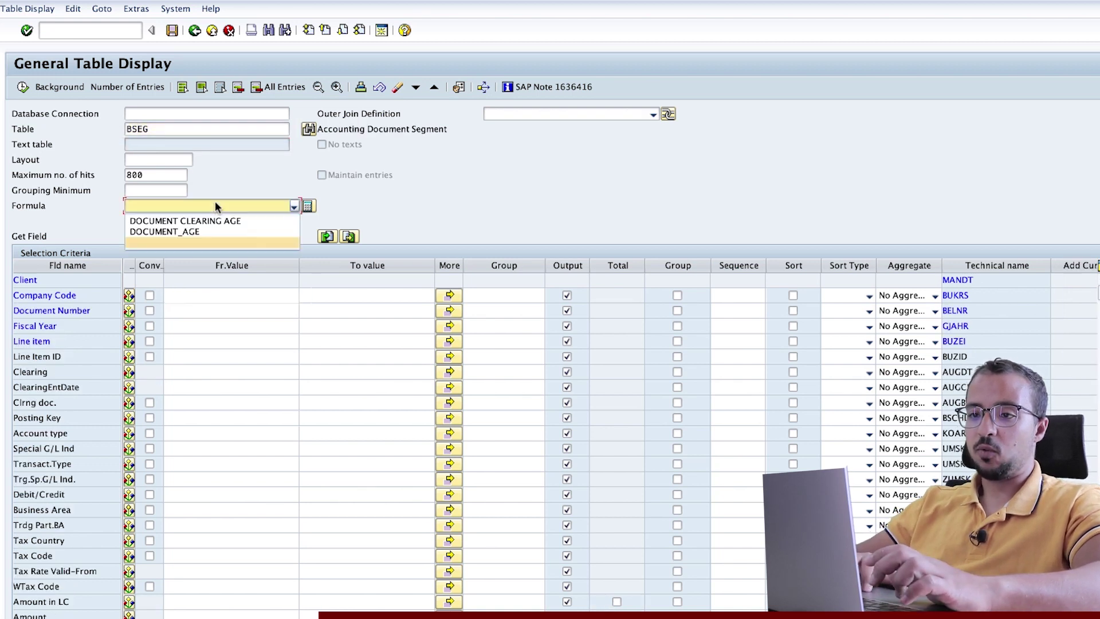
left_click(192, 220)
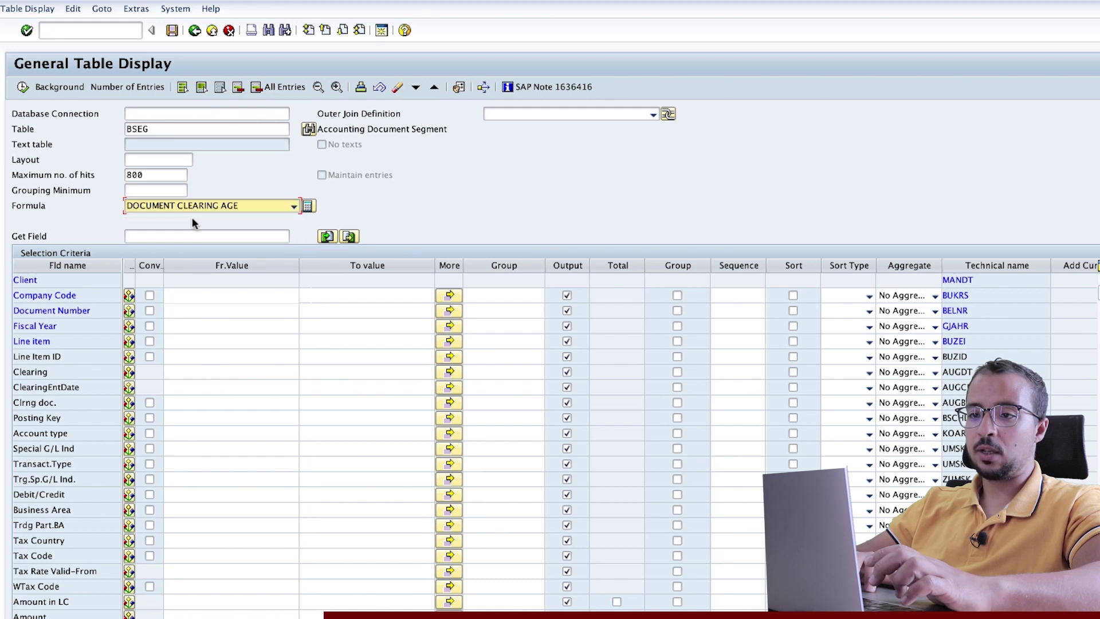
left_click(308, 206)
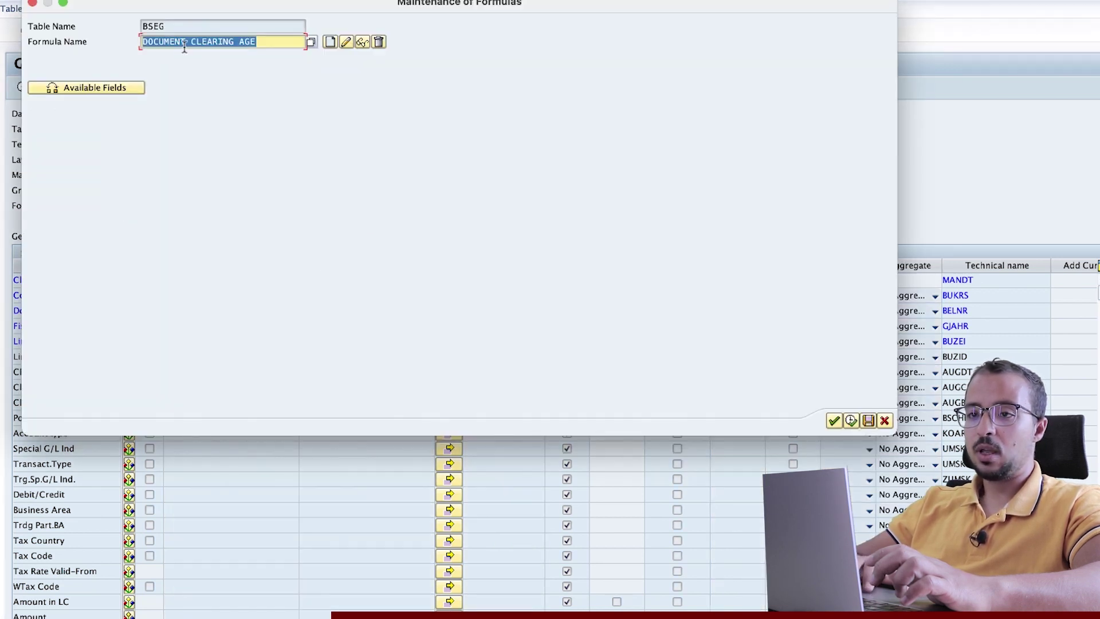
left_click(345, 41)
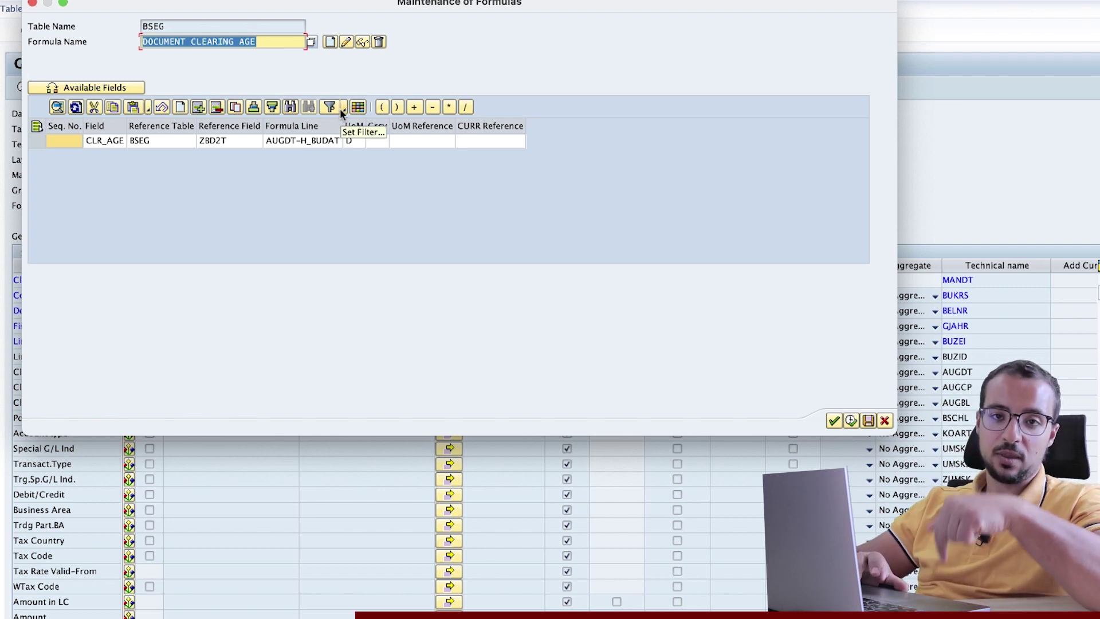
left_click(834, 420)
left_click(835, 420)
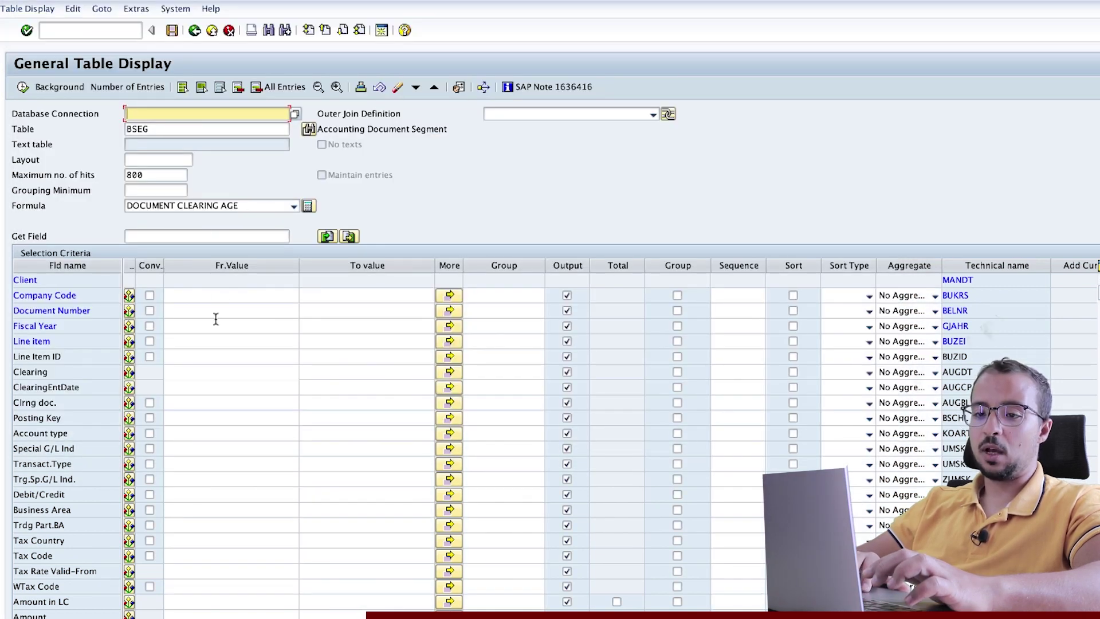
- Run BSEG for clearing dates 01.01.2020–31.12.2022, review the CLR_AGE column, and return
left_click(208, 371)
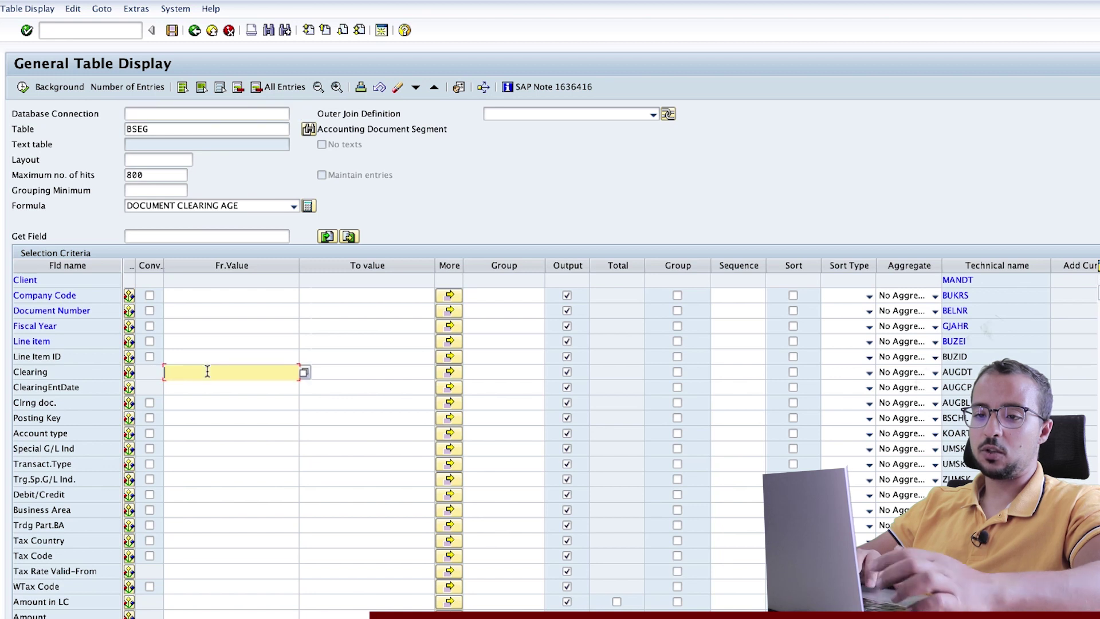
key("BackSpace")
left_click(198, 387)
left_click(22, 86)
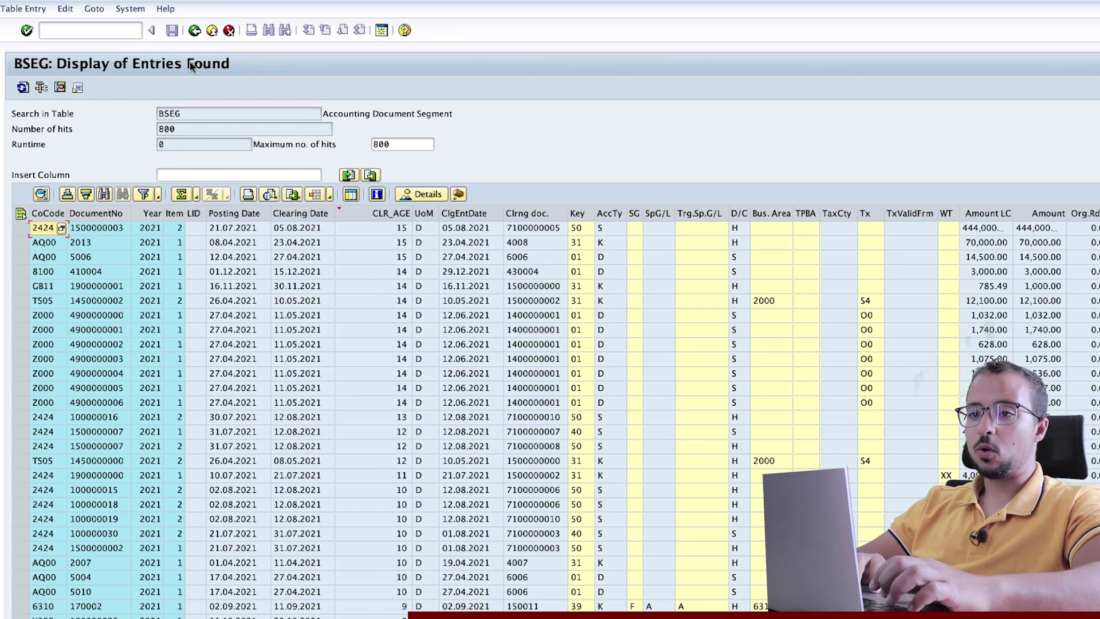
key("F3")
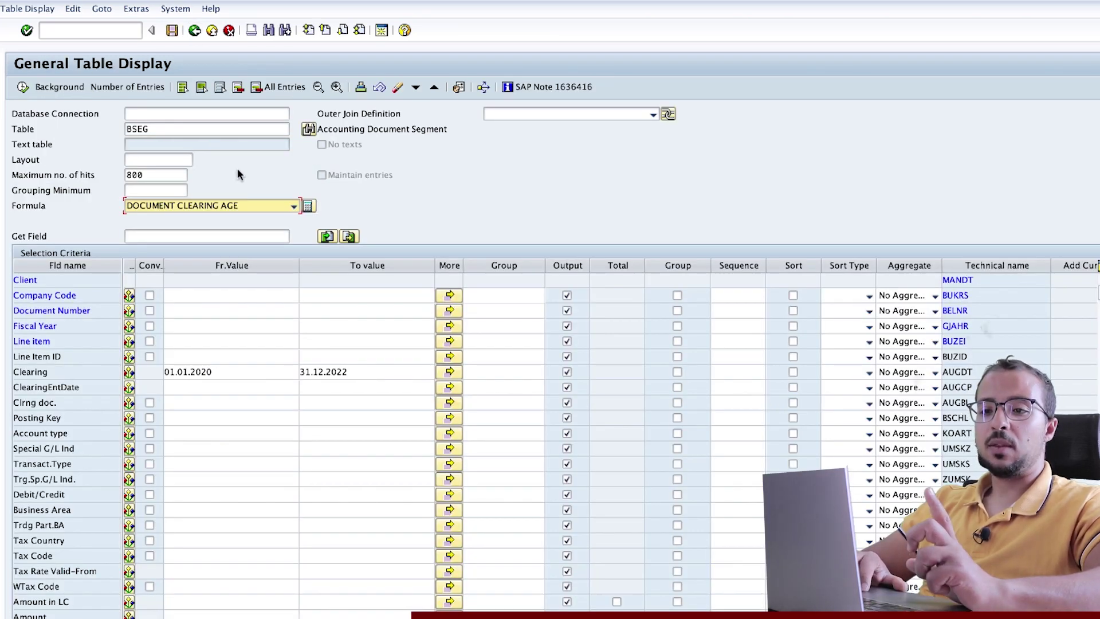
left_click(162, 192)
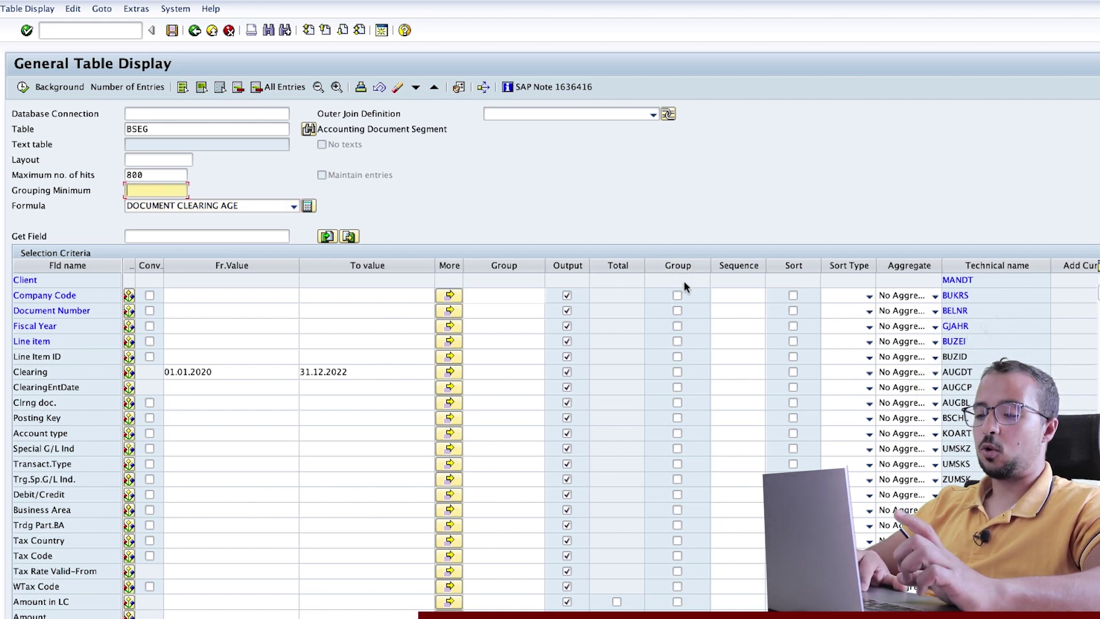
- Remove the DOCUMENT CLEARING AGE formula and clear both clearing date values
left_click(245, 205)
left_click(214, 236)
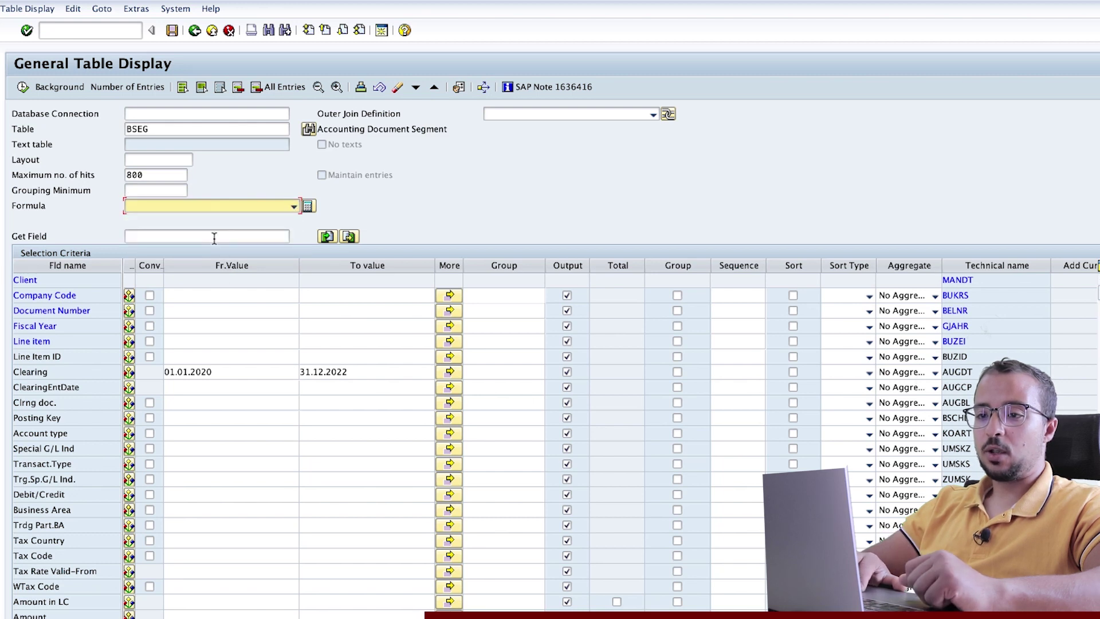
double_click(234, 371)
key("BackSpace")
key("Tab")
key("BackSpace")
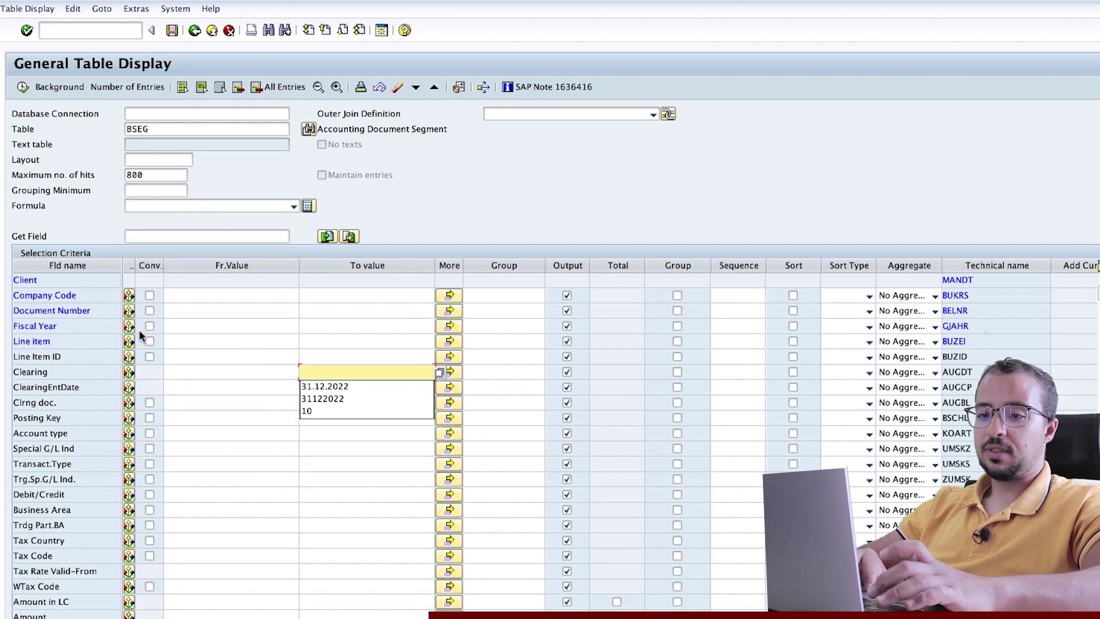
- Filter Company Code to AG01 and count its entries, giving 707
left_click(197, 298)
type("AG01")
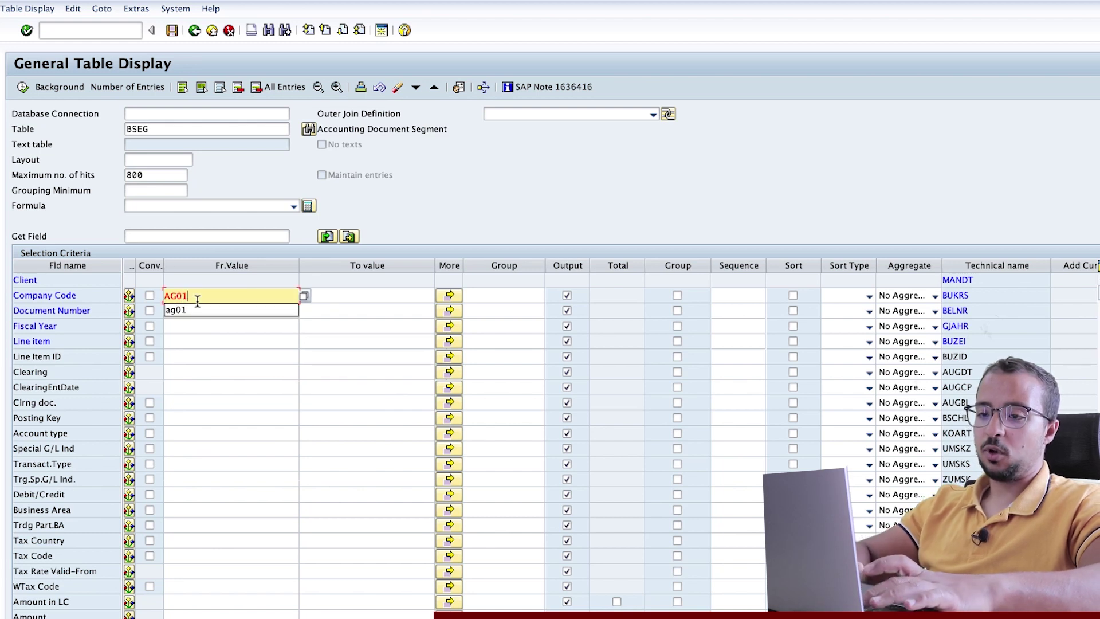
key("Return")
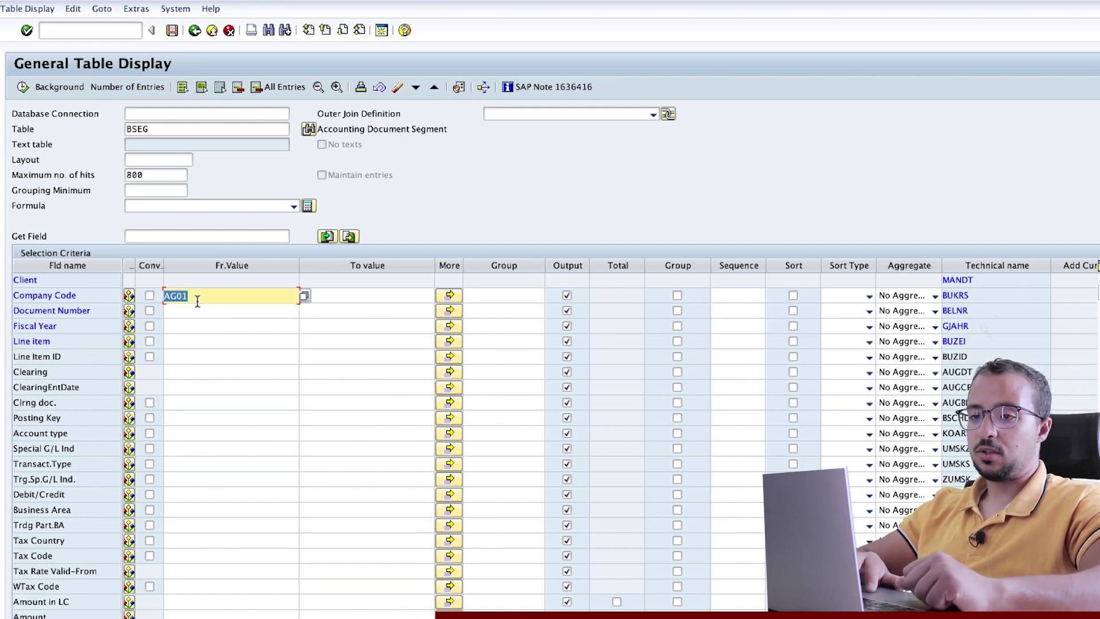
left_click(131, 92)
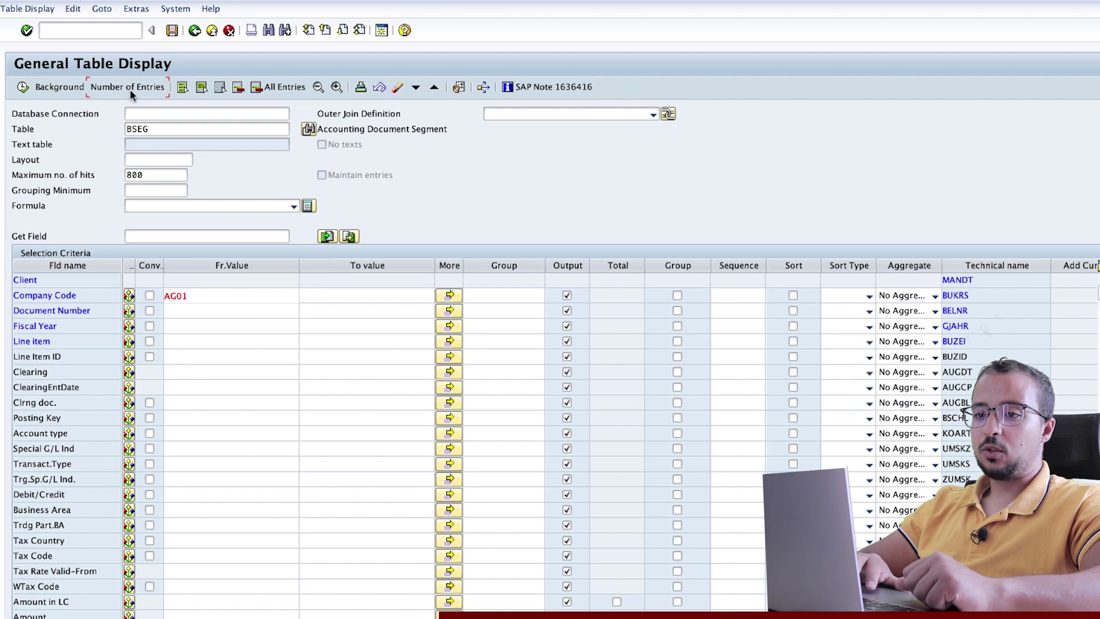
double_click(127, 39)
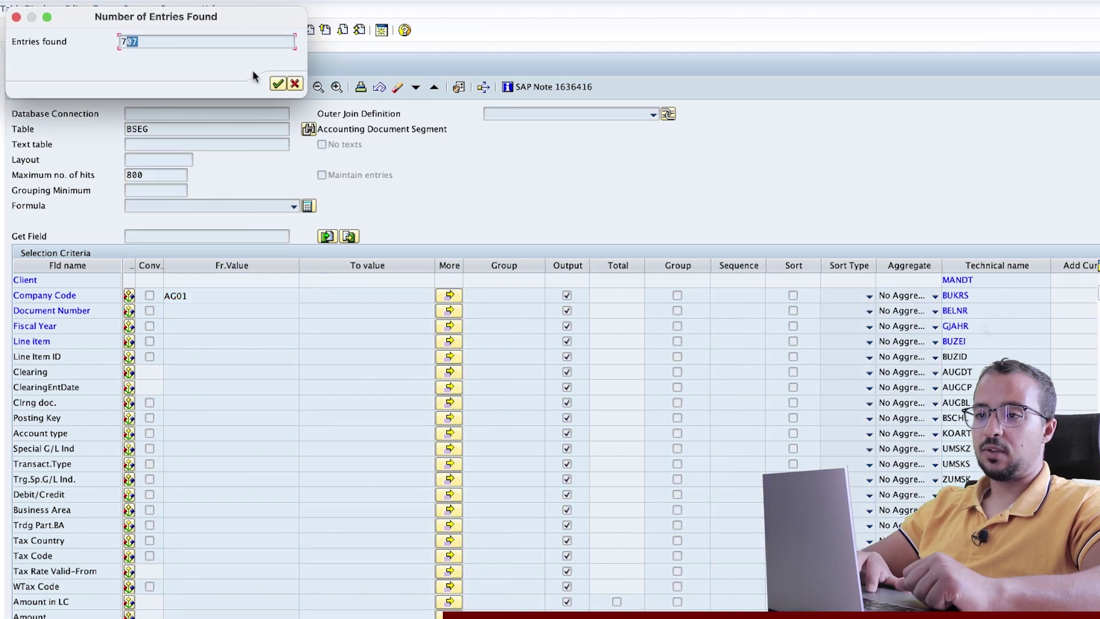
left_click(277, 84)
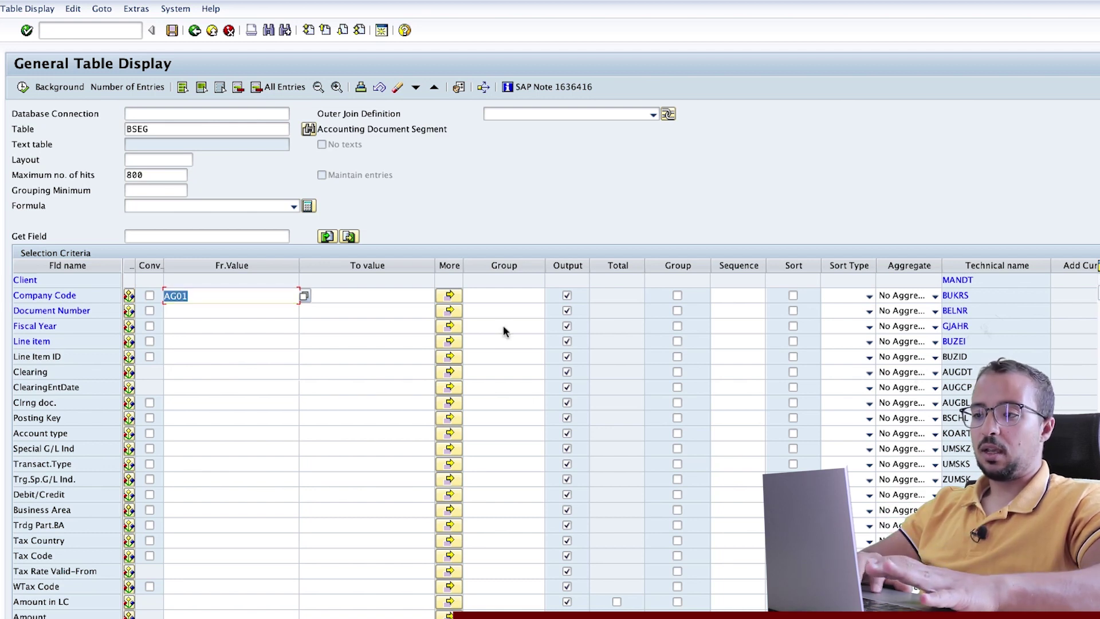
- Group by Company Code, run the query, and widen the No.Entries column
left_click(676, 295)
left_click(21, 88)
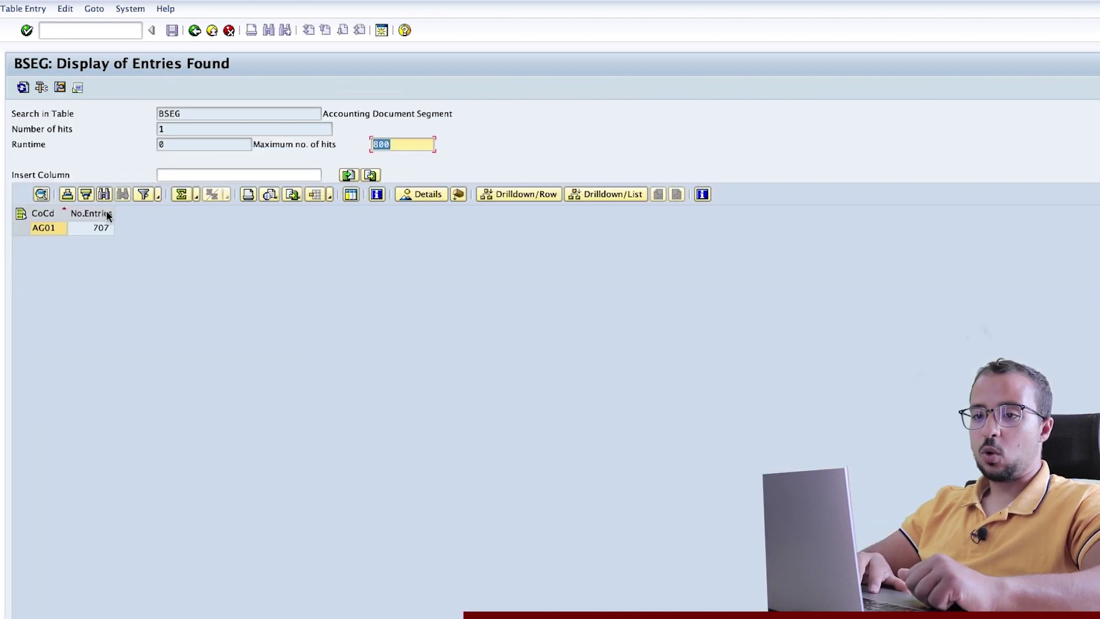
left_click(110, 215)
left_click_drag(114, 210, 248, 211)
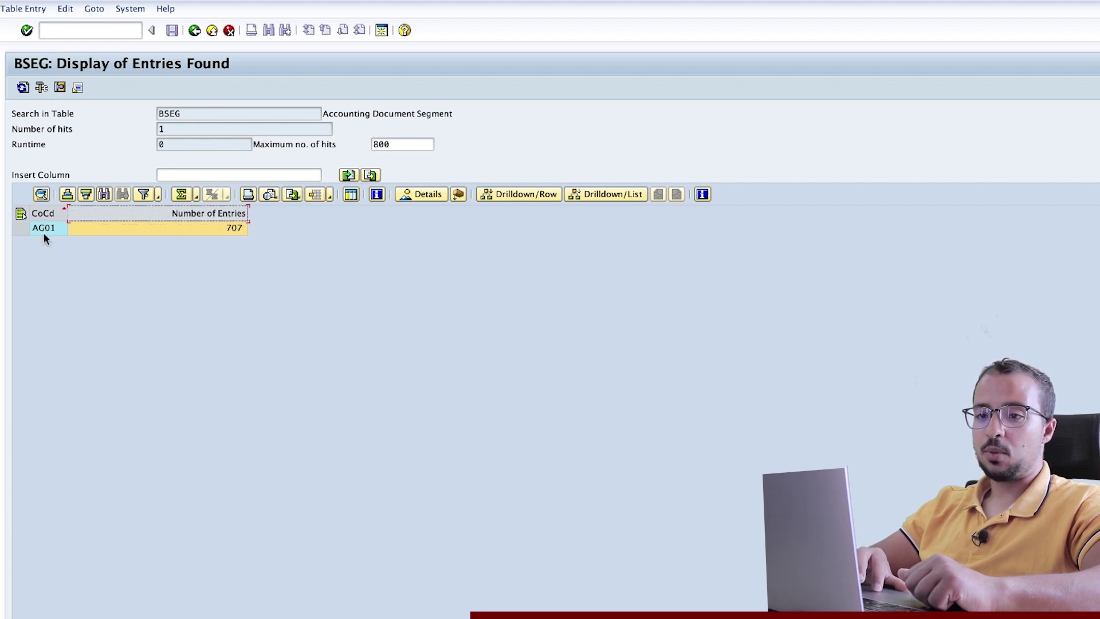
left_click(195, 30)
left_click(202, 294)
- Clear the AG01 filter and rerun, showing 451 entries for 0001 and 12,640 for 1710
key("BackSpace")
key("BackSpace")
key("BackSpace")
key("BackSpace")
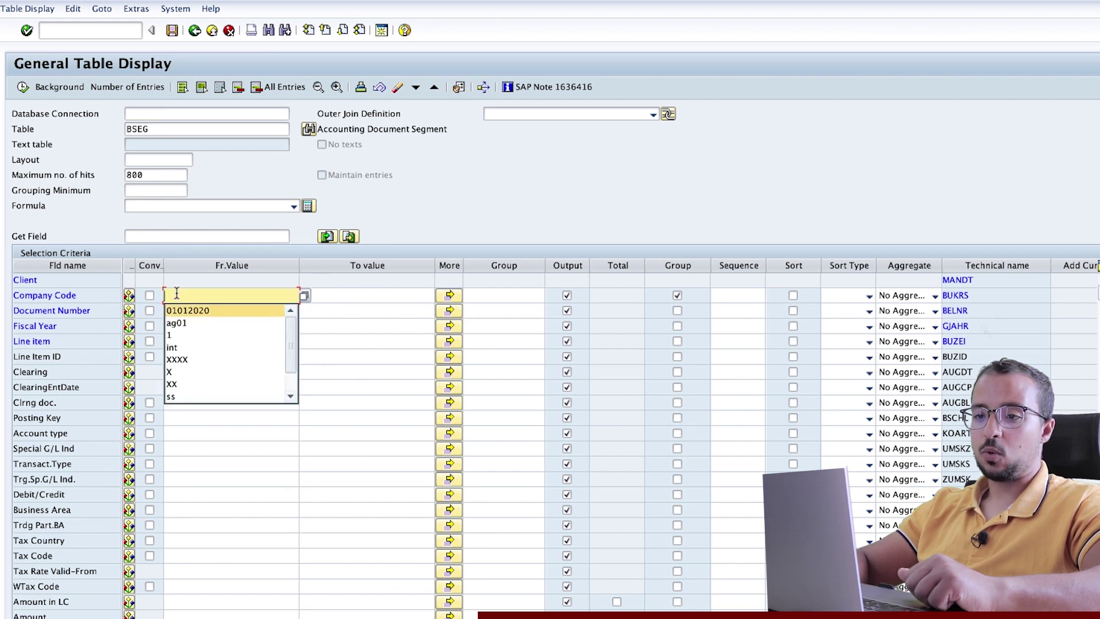
key("Escape")
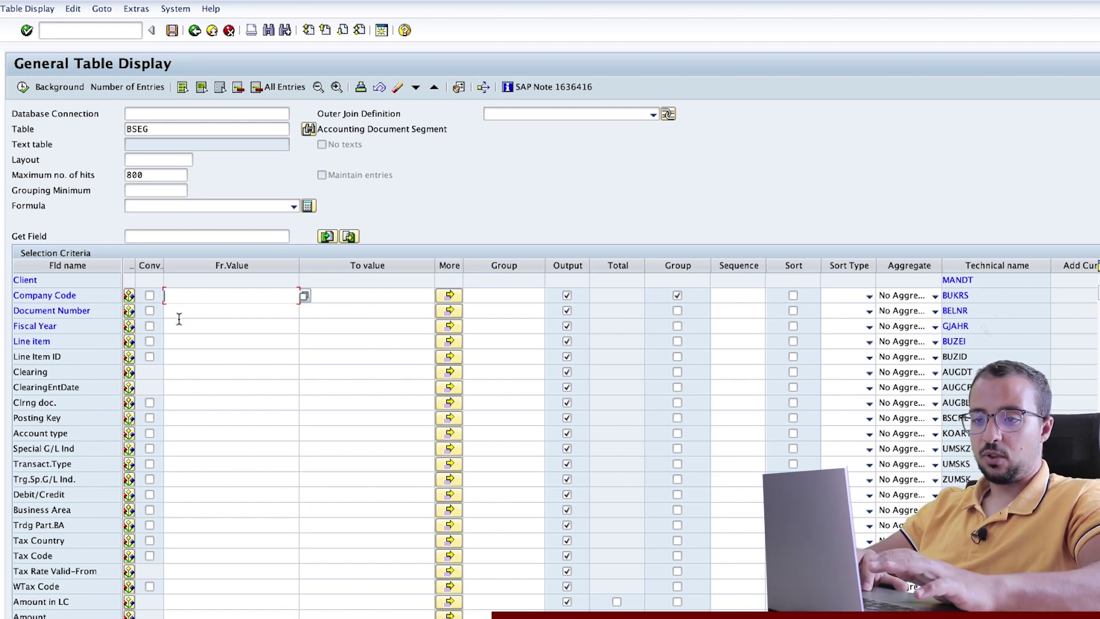
left_click(22, 87)
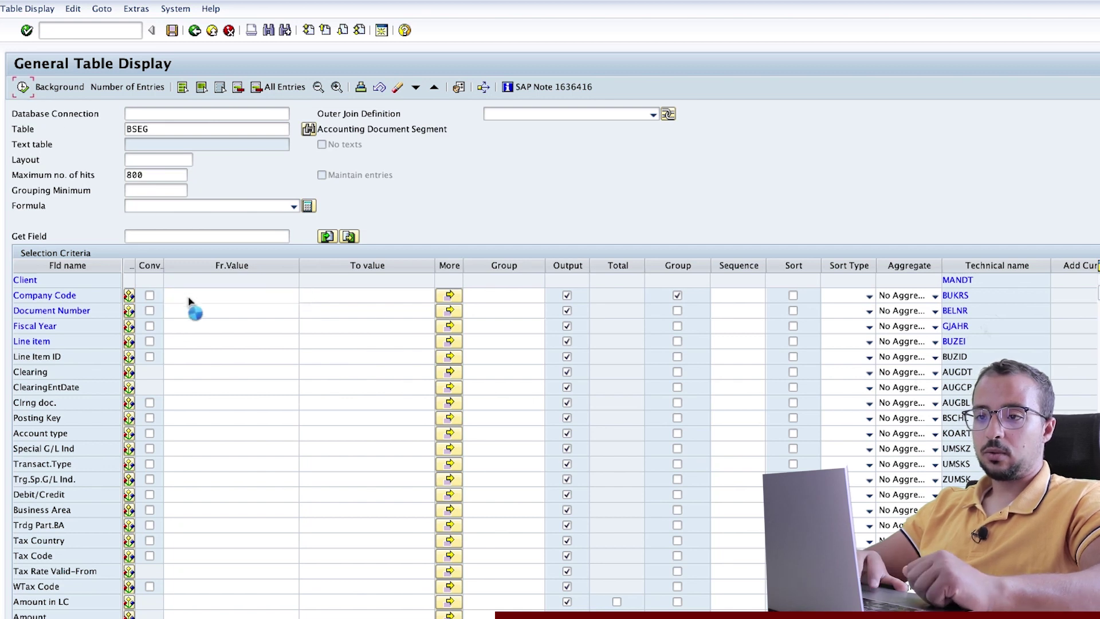
left_click(89, 243)
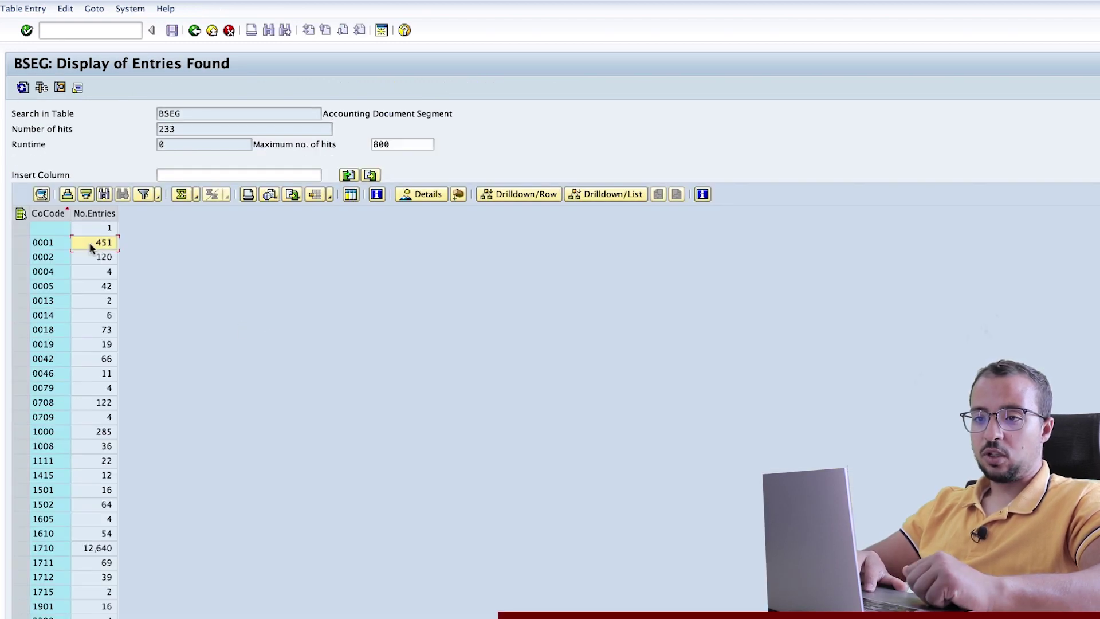
left_click(50, 241)
scroll(106, 373, "down", 2)
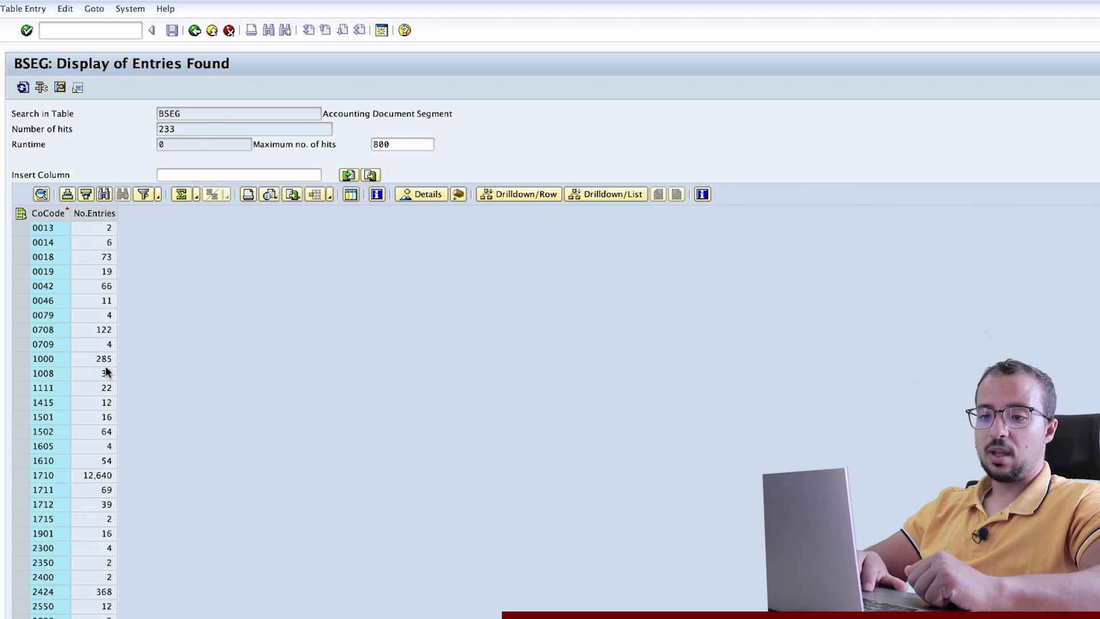
left_click(82, 473)
left_click(44, 476)
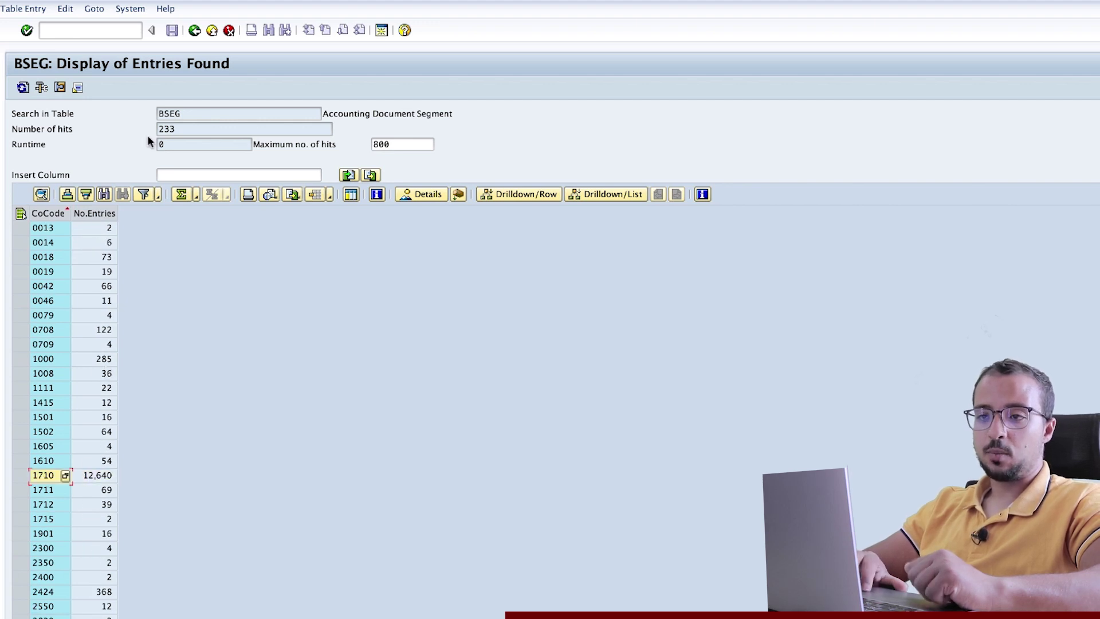
left_click(195, 30)
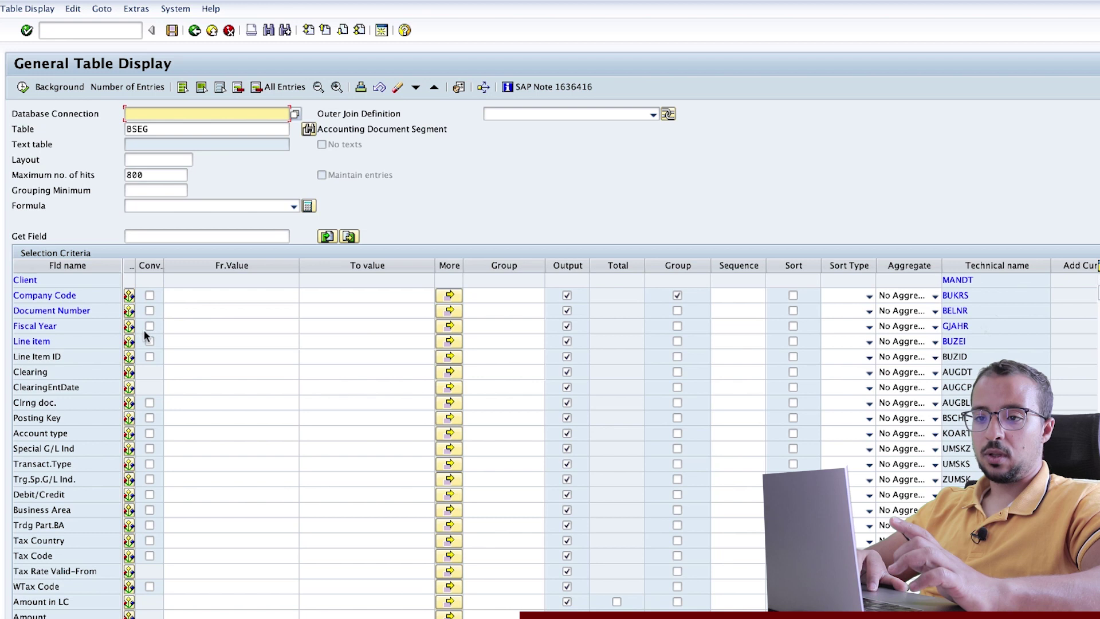
- Add Fiscal Year grouping and rerun, showing company 0001 with 160 entries in 2020 and 291 in 2021
left_click(678, 326)
left_click(22, 86)
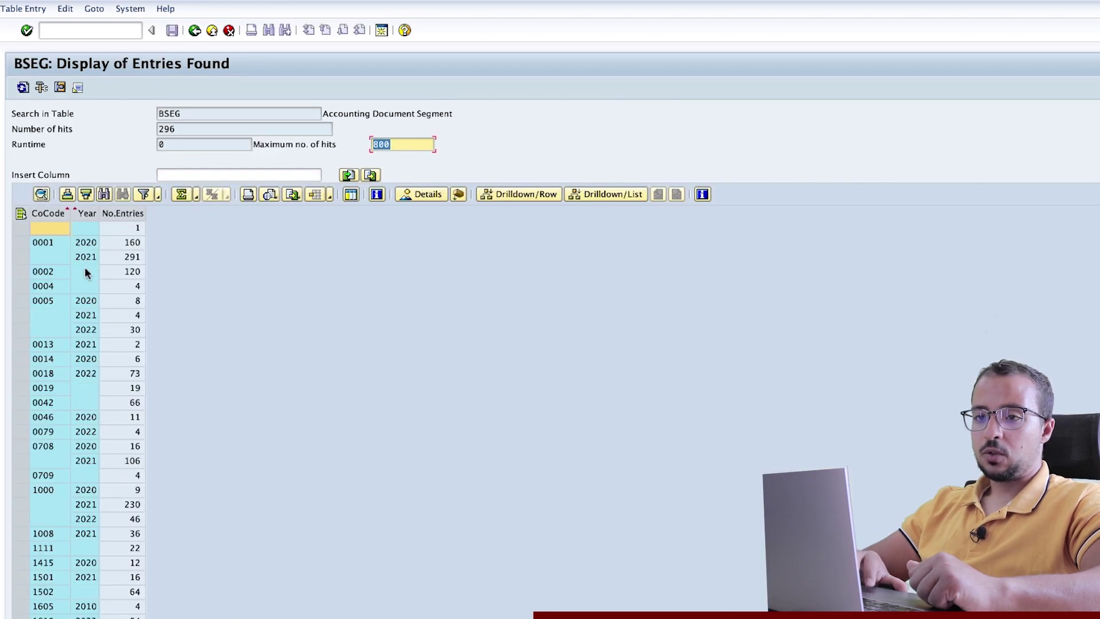
left_click(49, 242)
left_click(86, 242)
left_click(135, 244)
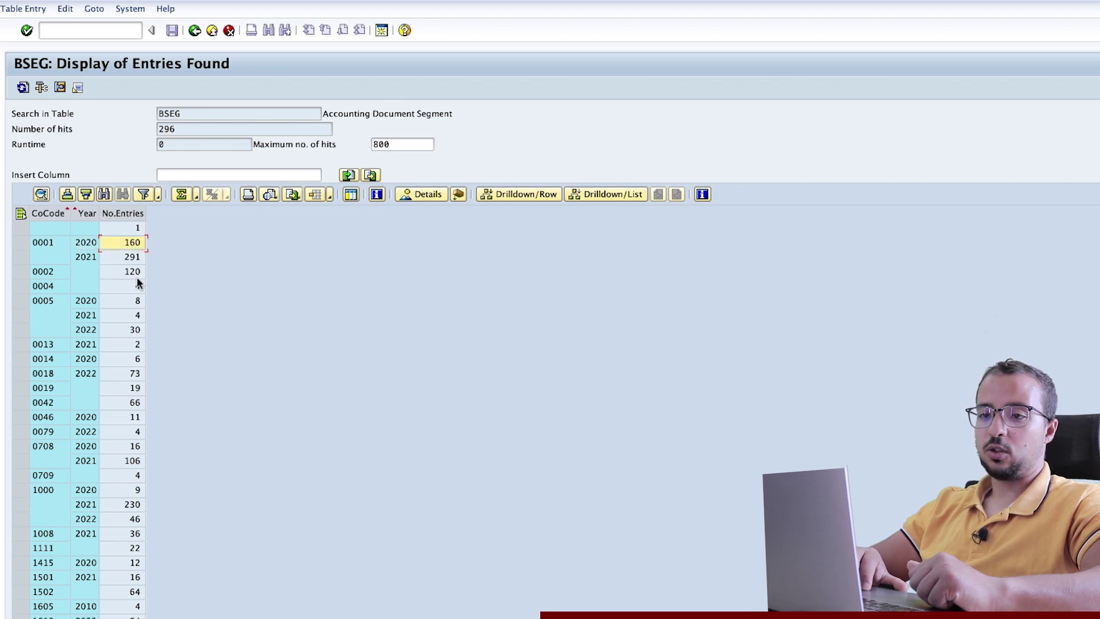
left_click(85, 258)
left_click(130, 262)
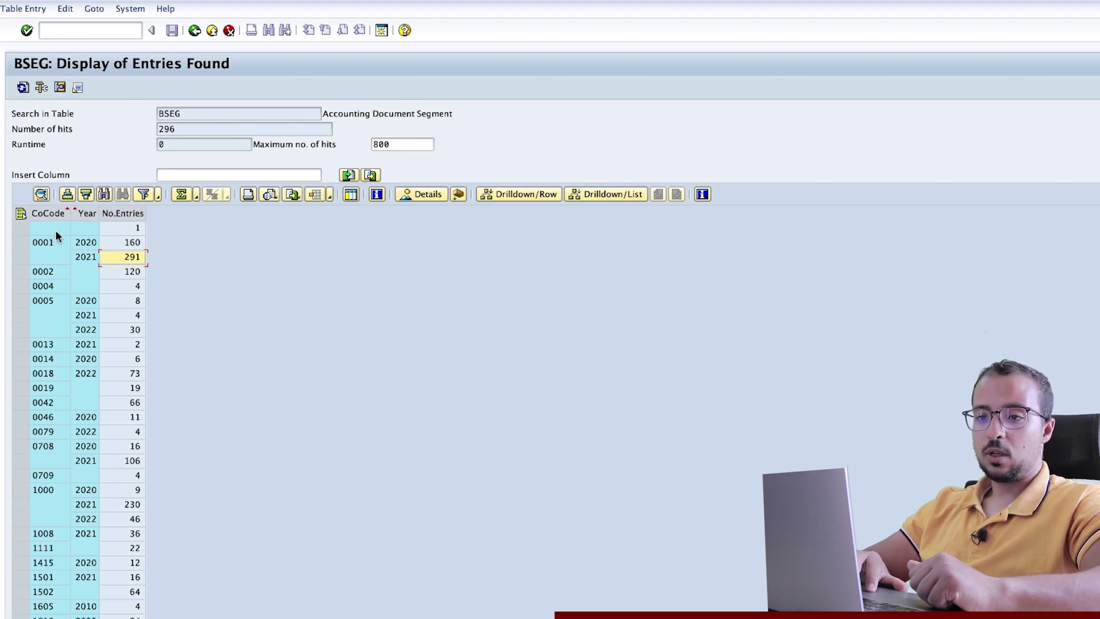
left_click(195, 30)
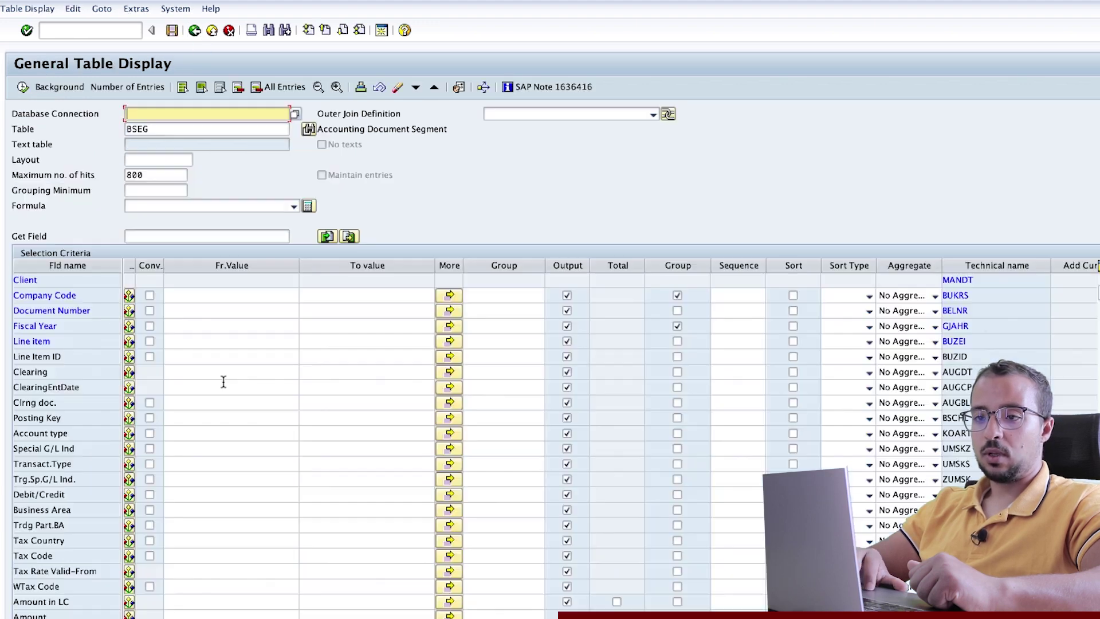
- Give Fiscal Year sequence 1 and Company Code sequence 2, then run the query
left_click(738, 323)
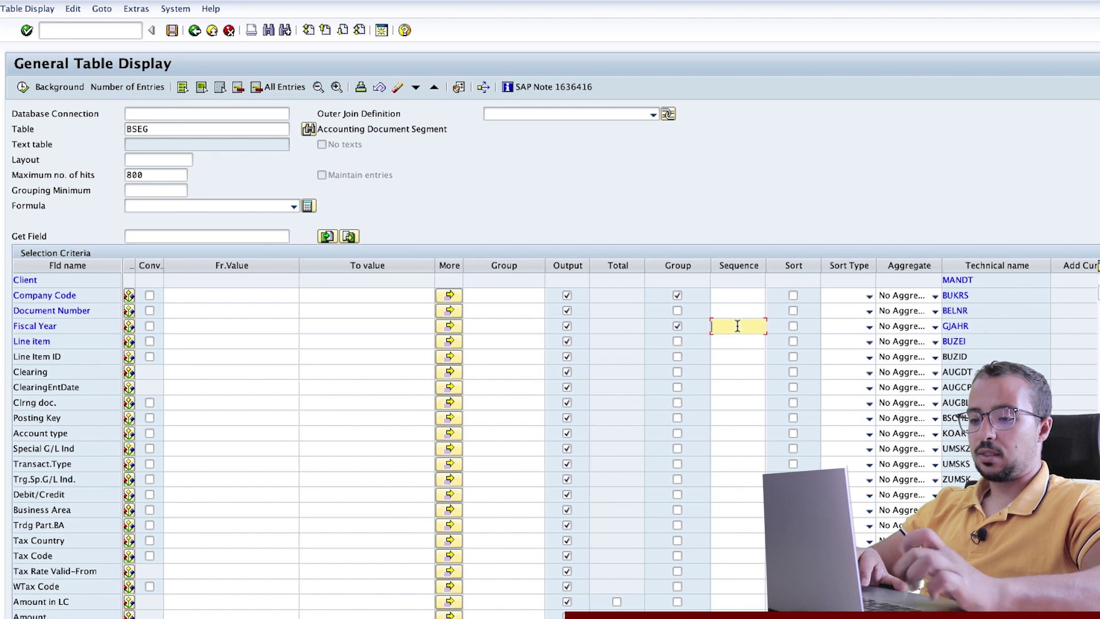
type("1")
left_click(738, 295)
type("2")
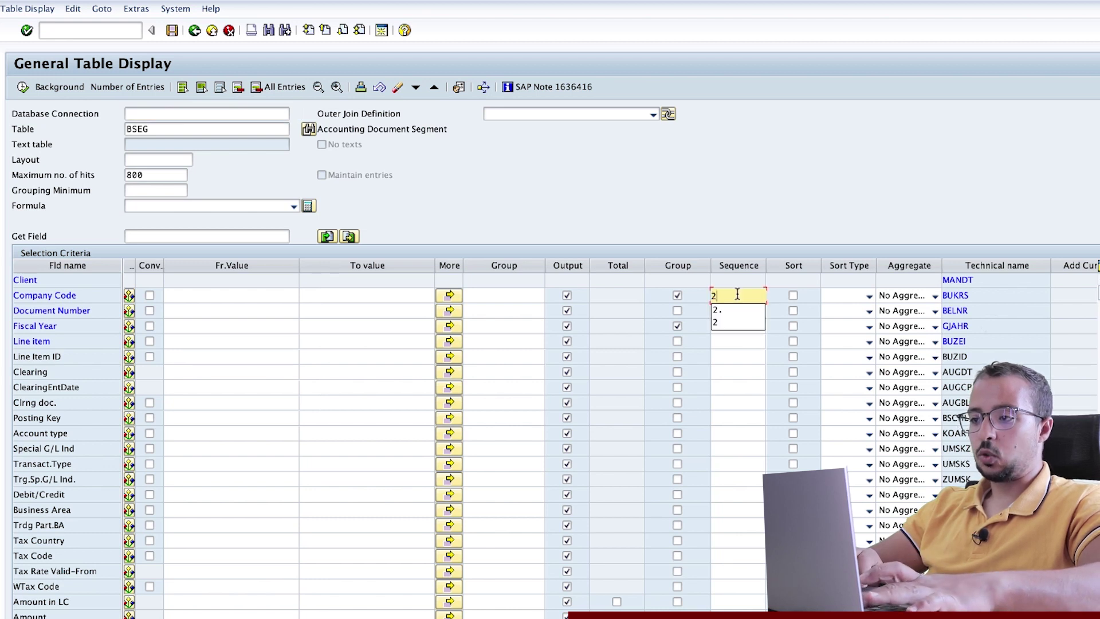
left_click(29, 88)
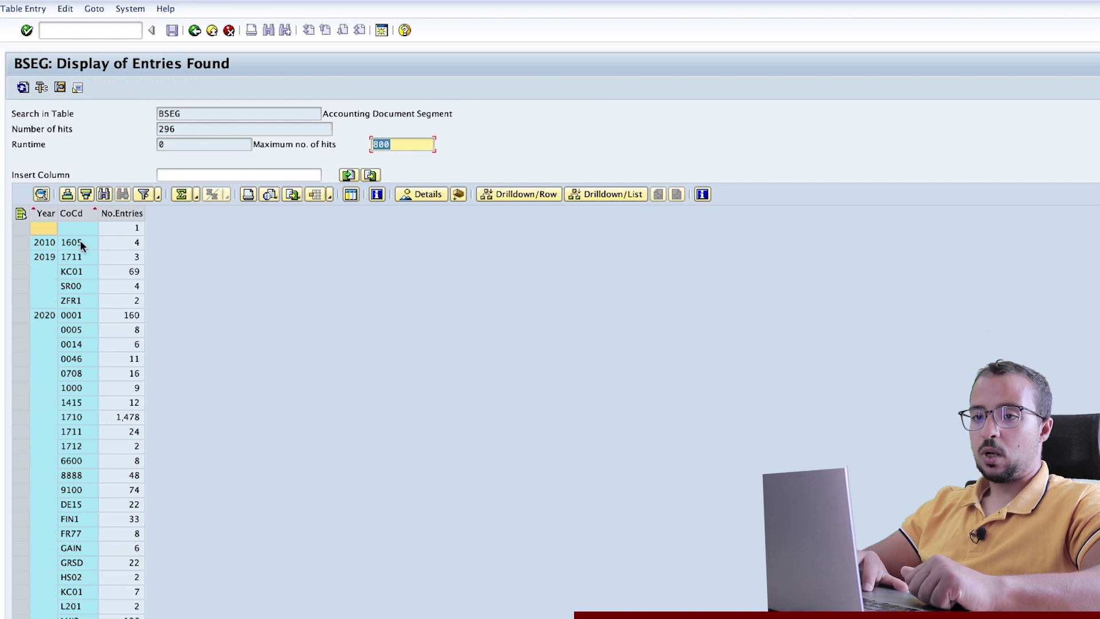
- Review the 296 hits grouped by year, such as 2010 and 2019 company codes, then go back
left_click(45, 245)
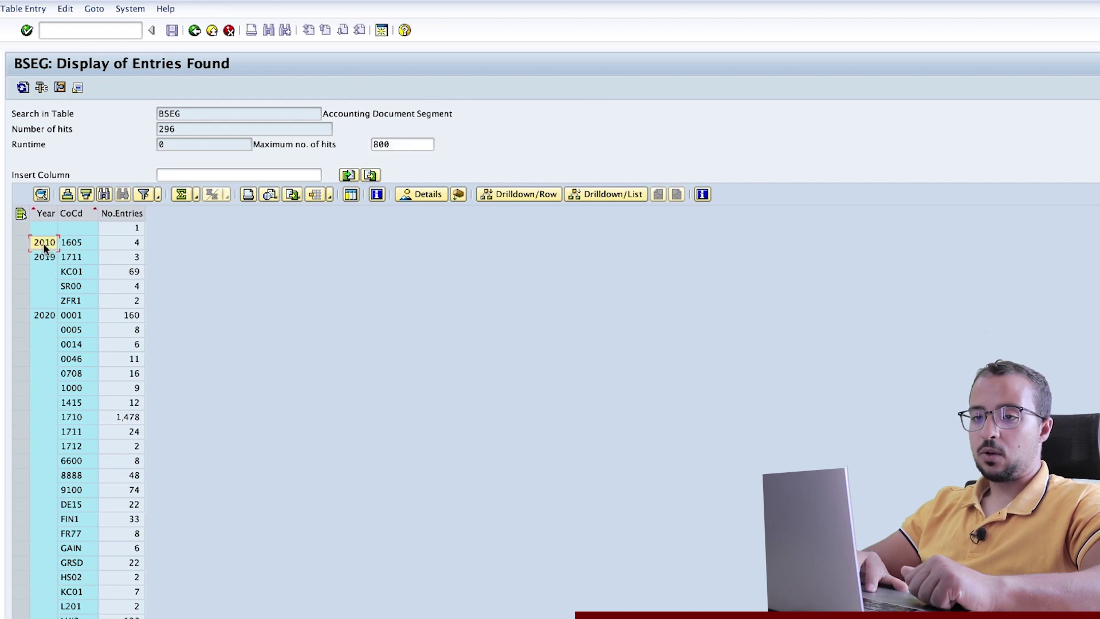
left_click(80, 243)
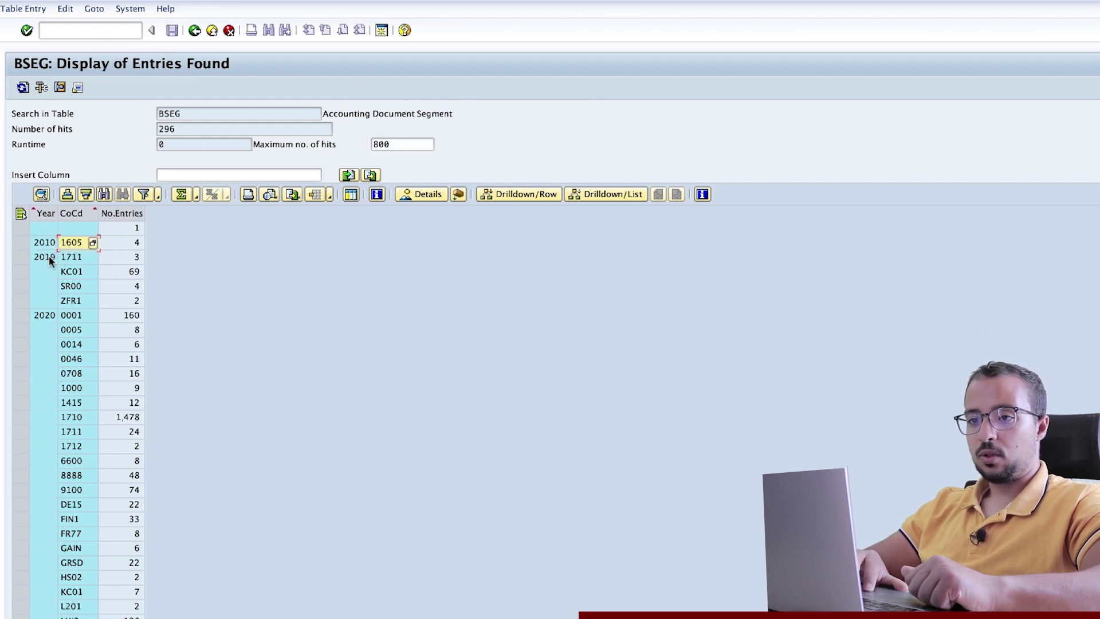
left_click_drag(72, 256, 76, 303)
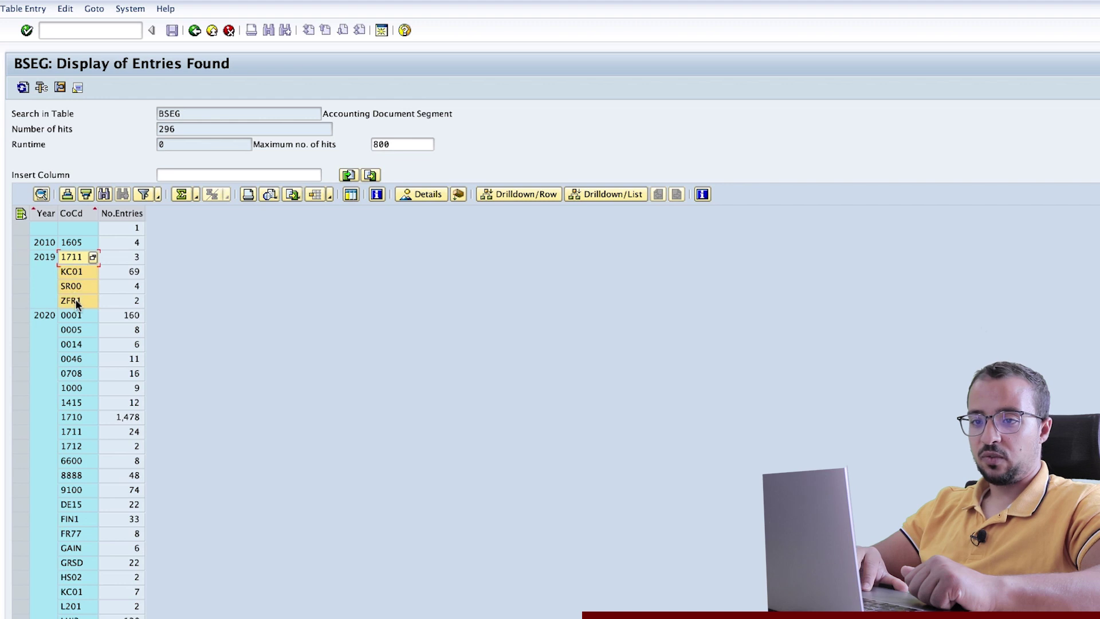
left_click(129, 258)
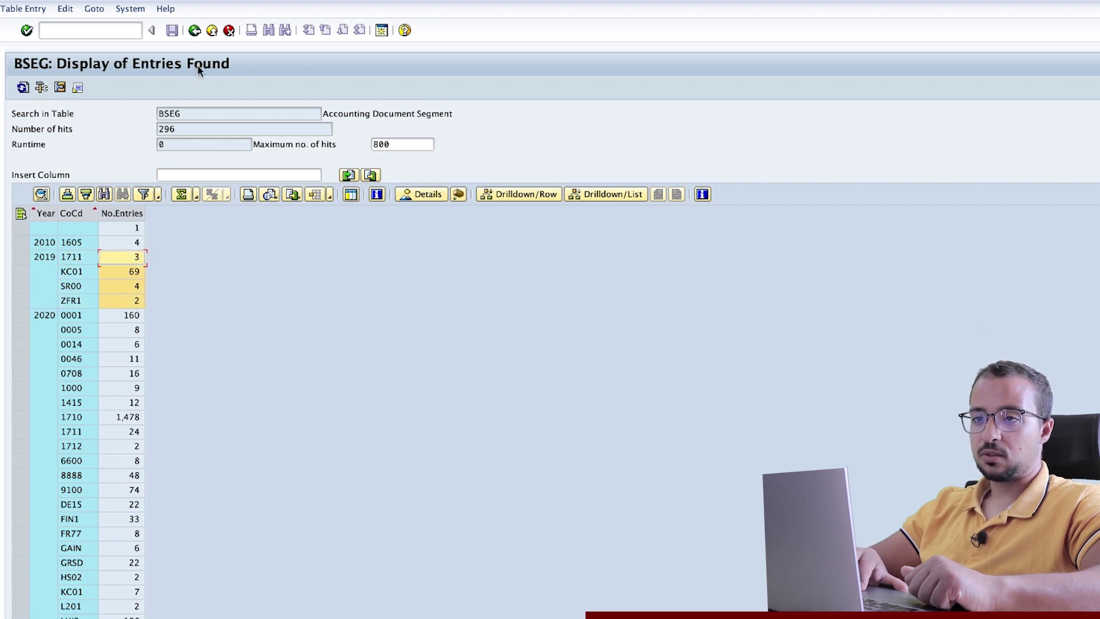
left_click(194, 30)
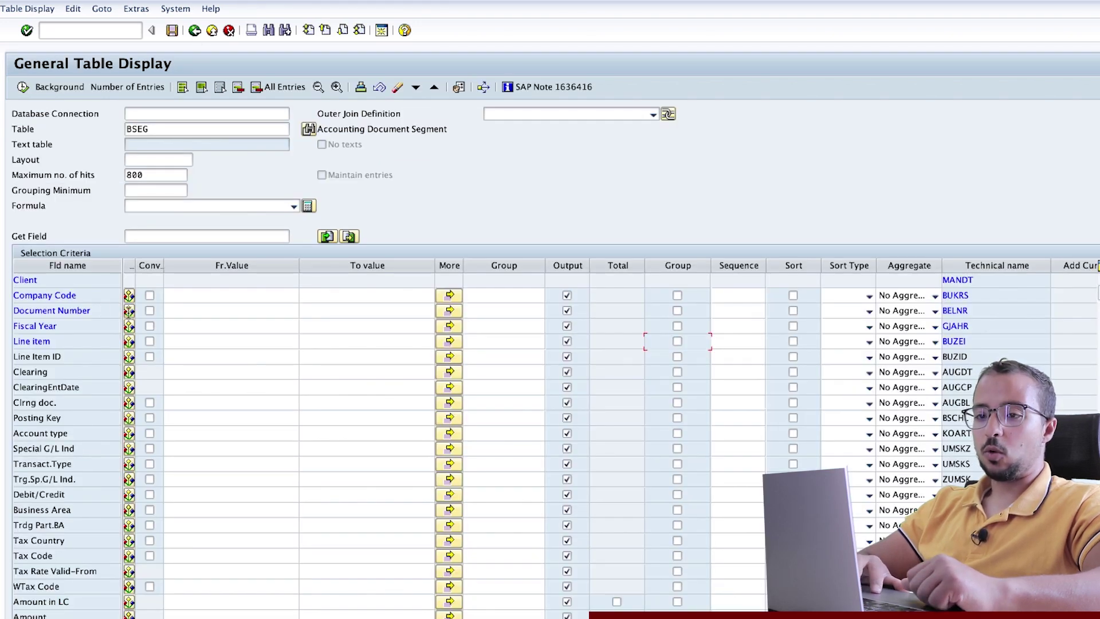
- Group by Document Number, filter company code AG01, and run the query
left_click(678, 310)
left_click(192, 295)
type("AG01")
key("Return")
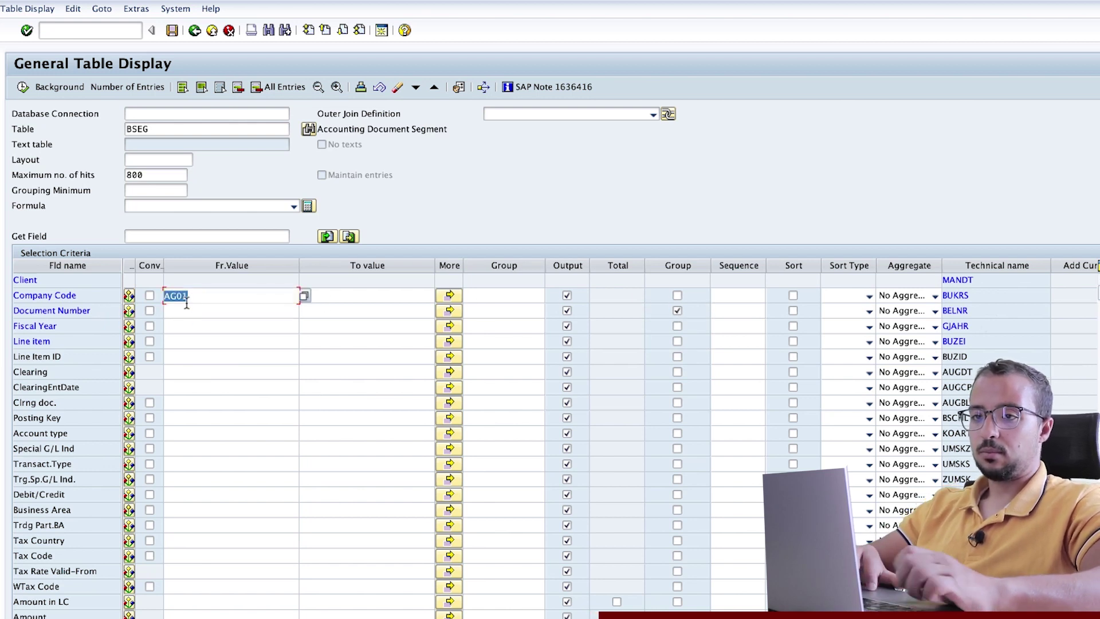
left_click(23, 87)
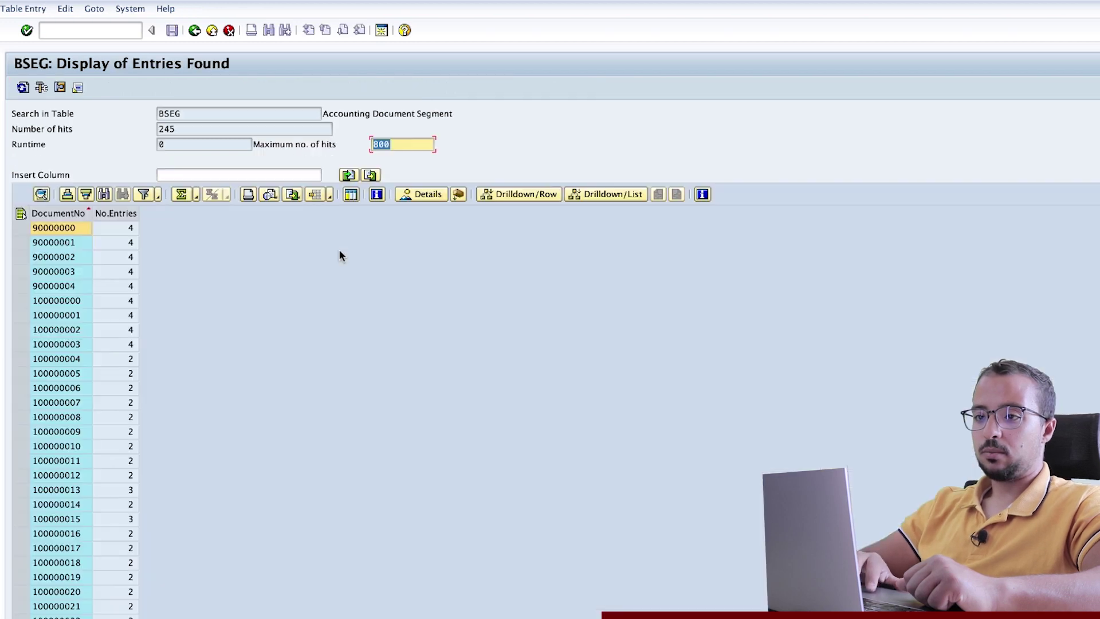
- Sort AG01 documents by No.Entries descending, review the top counts, then go back
left_click(123, 214)
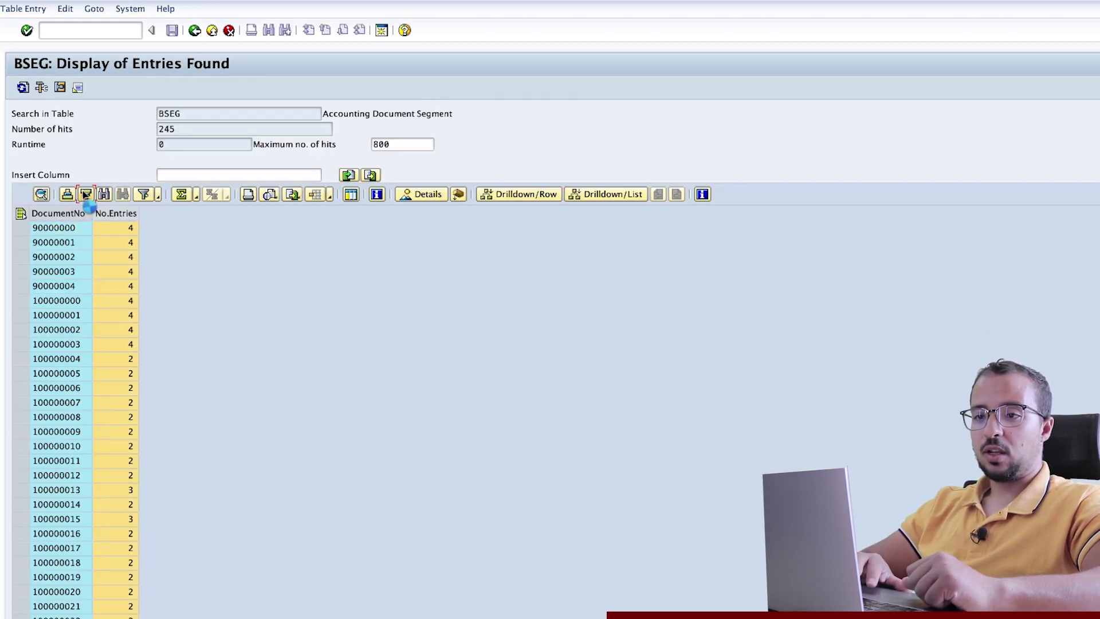
left_click(86, 194)
left_click(137, 213)
left_click(133, 229)
left_click(132, 242)
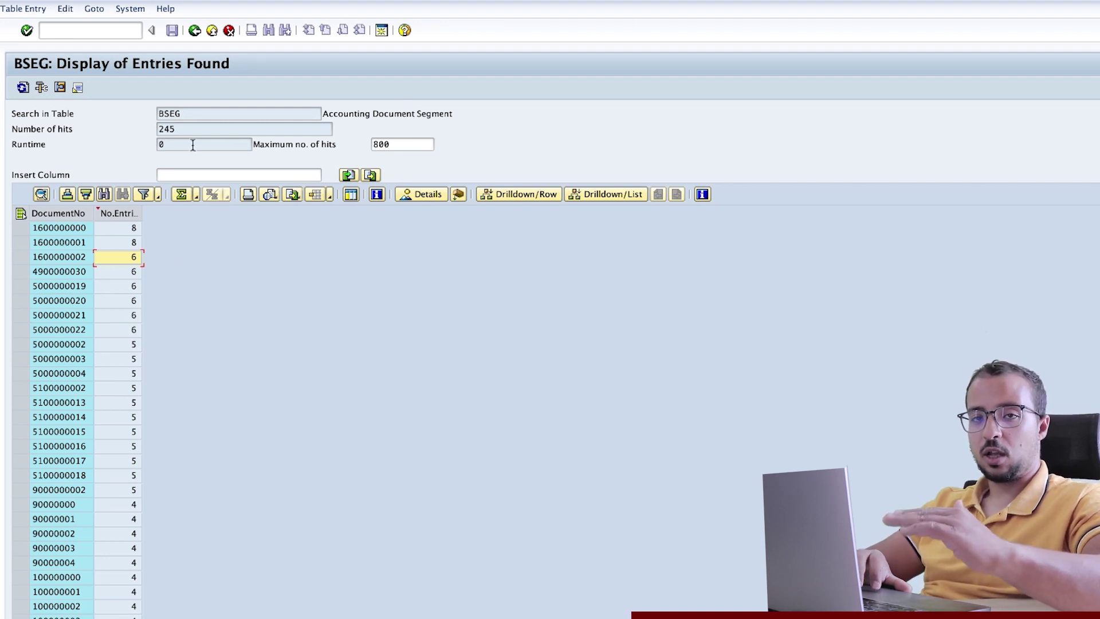
left_click(195, 30)
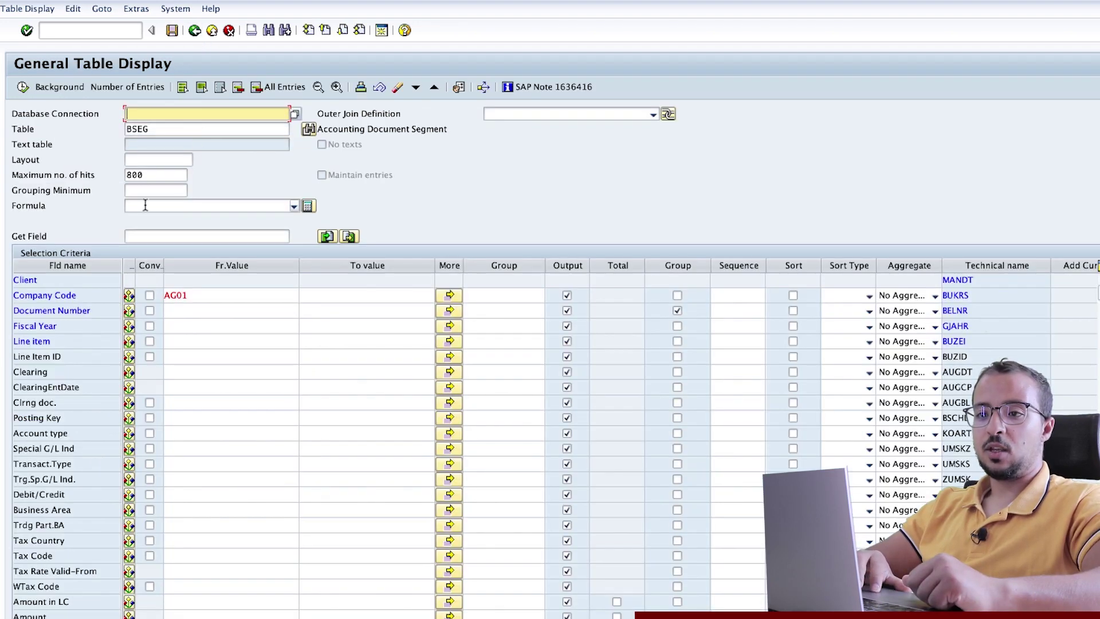
- Run the AG01 query with Grouping Minimum 6, listing 8 documents, then return to selection
left_click(161, 190)
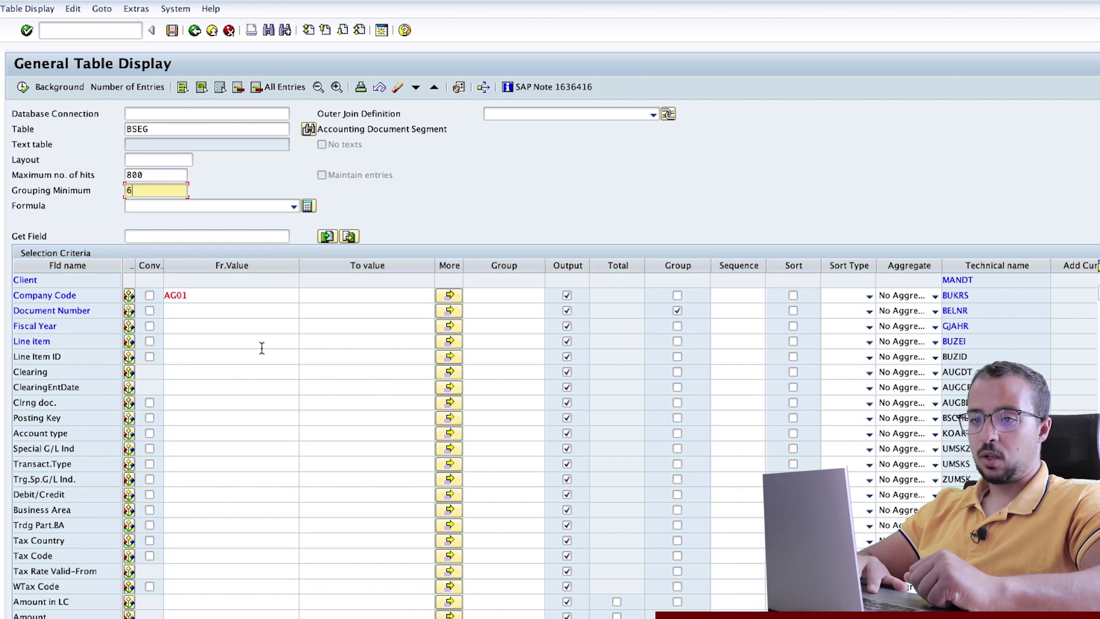
left_click(23, 87)
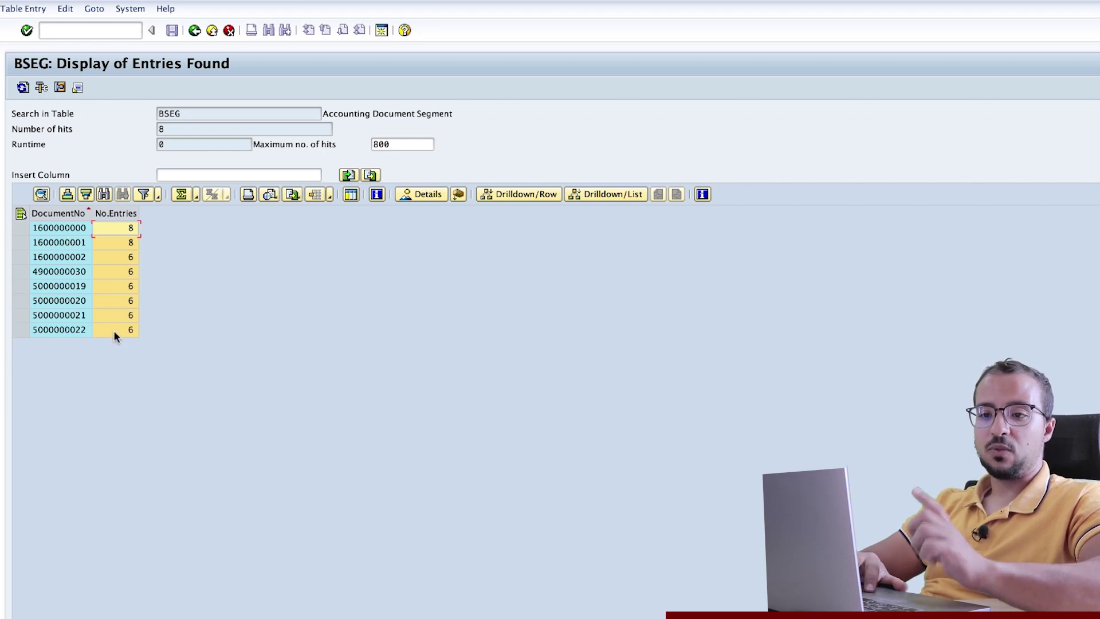
left_click(196, 31)
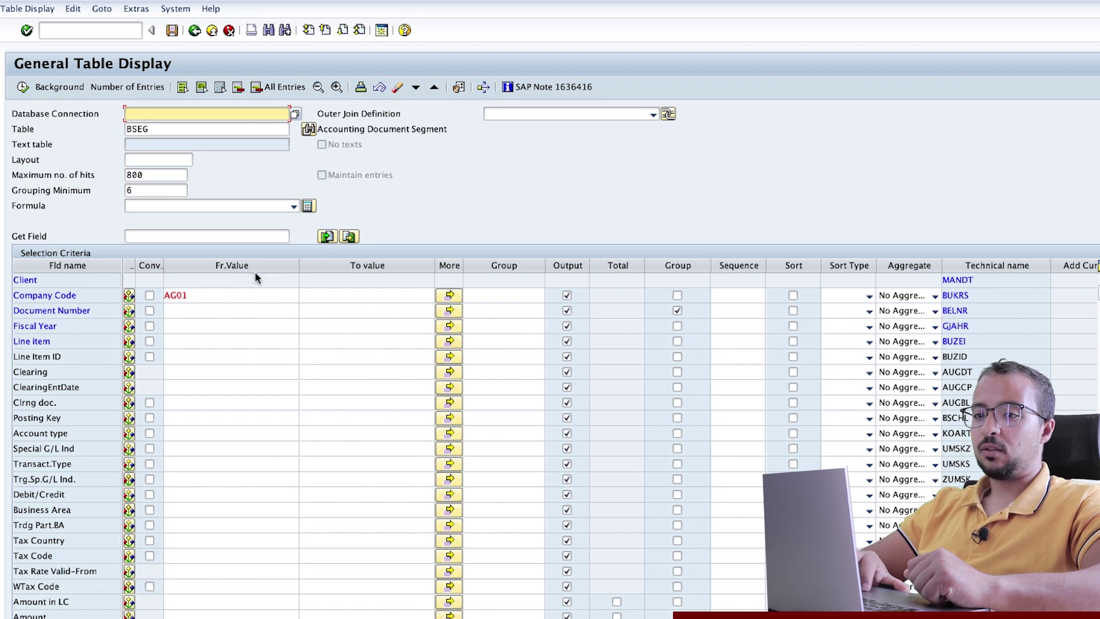
left_click(153, 190)
- Remove the grouping minimum and Document Number grouping; total Amount in LC, group by Company Code
key("BackSpace")
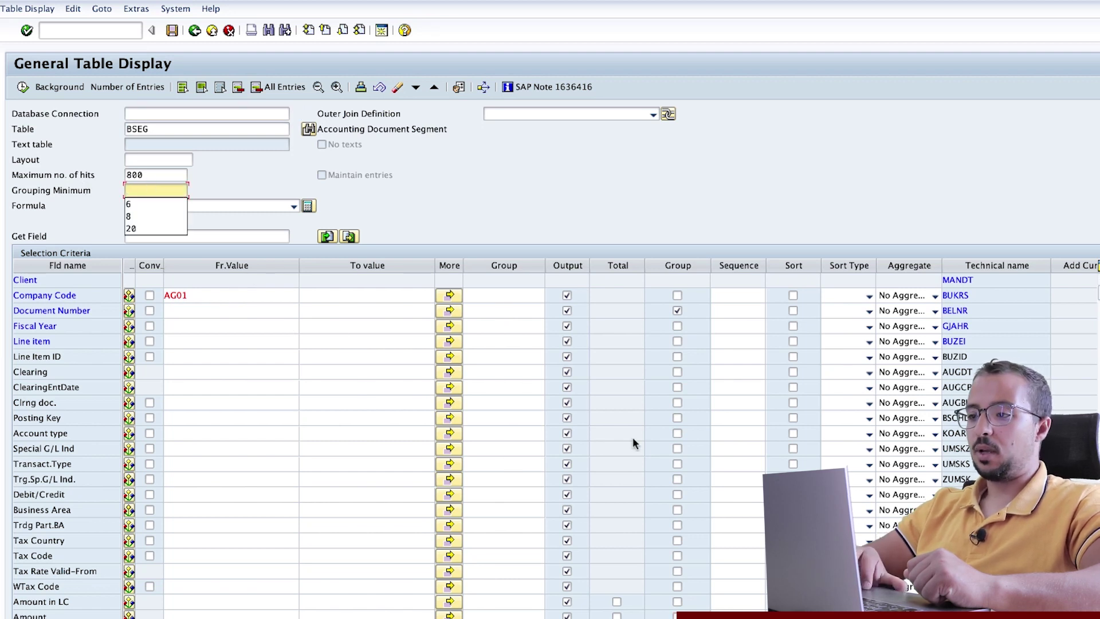
left_click(676, 311)
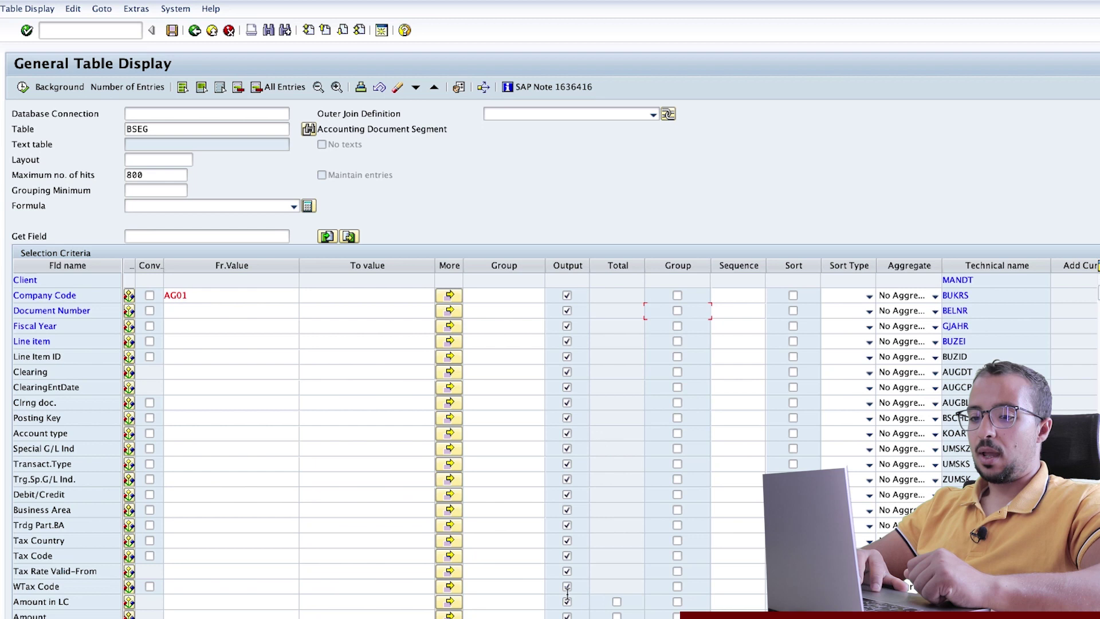
scroll(596, 602, "down", 2)
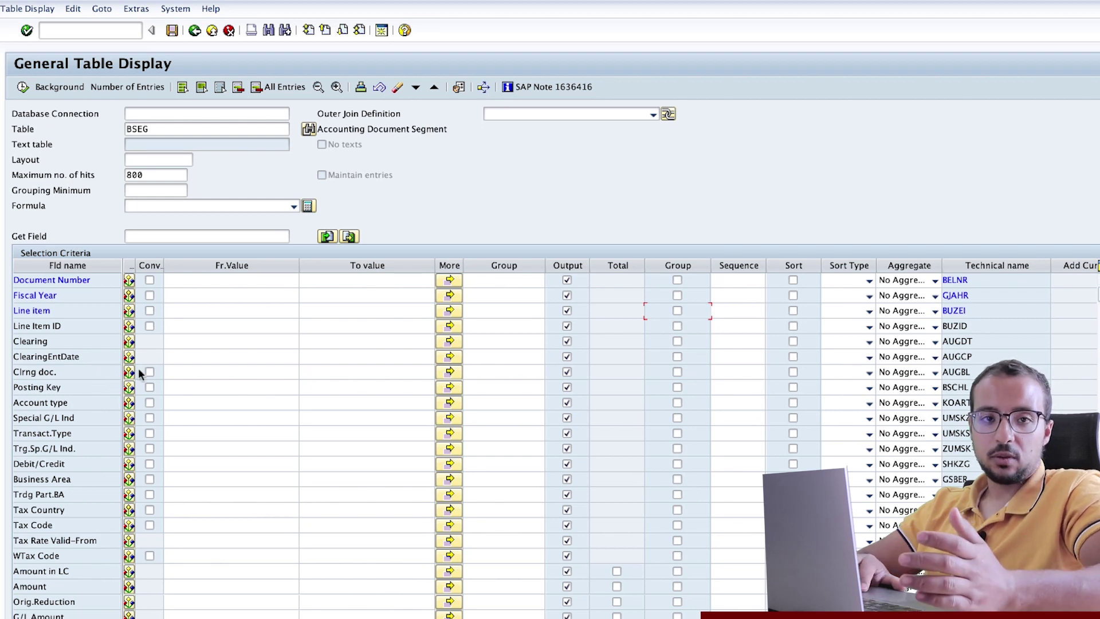
left_click(617, 572)
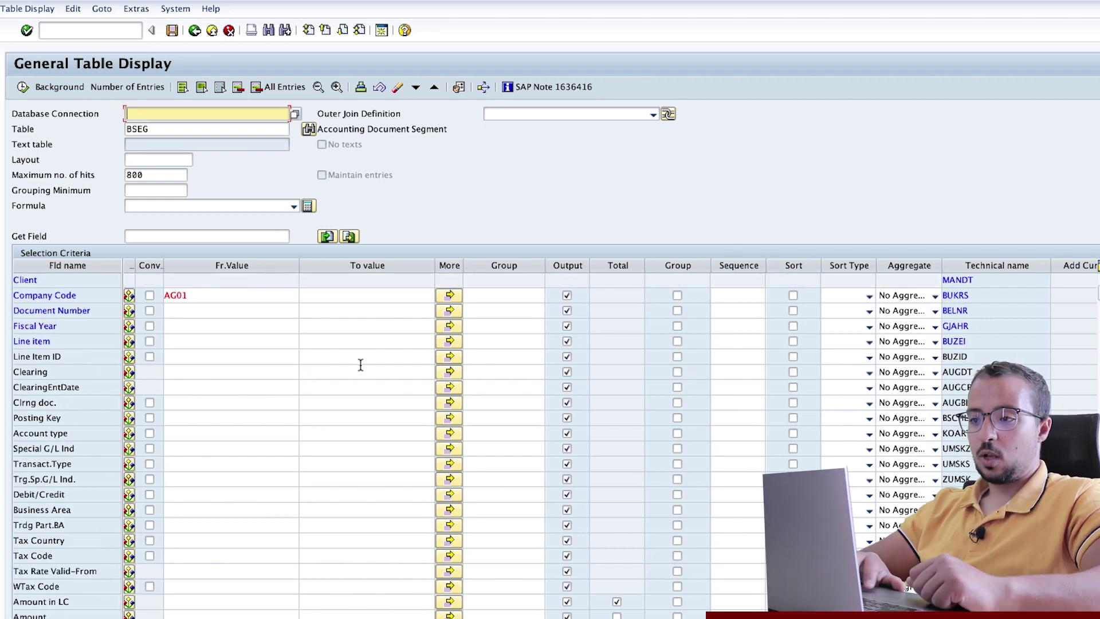
left_click(677, 295)
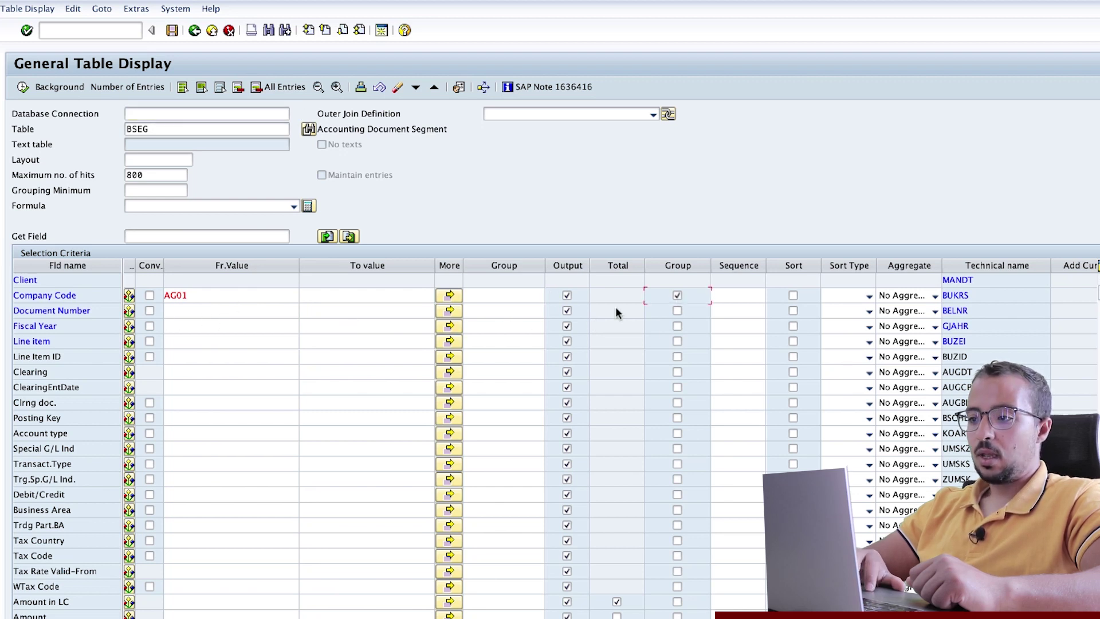
- Run the query showing AG01 totals: 2021 at 9,834,609.22 and 2022 at 3,392,970,450.32
left_click(22, 86)
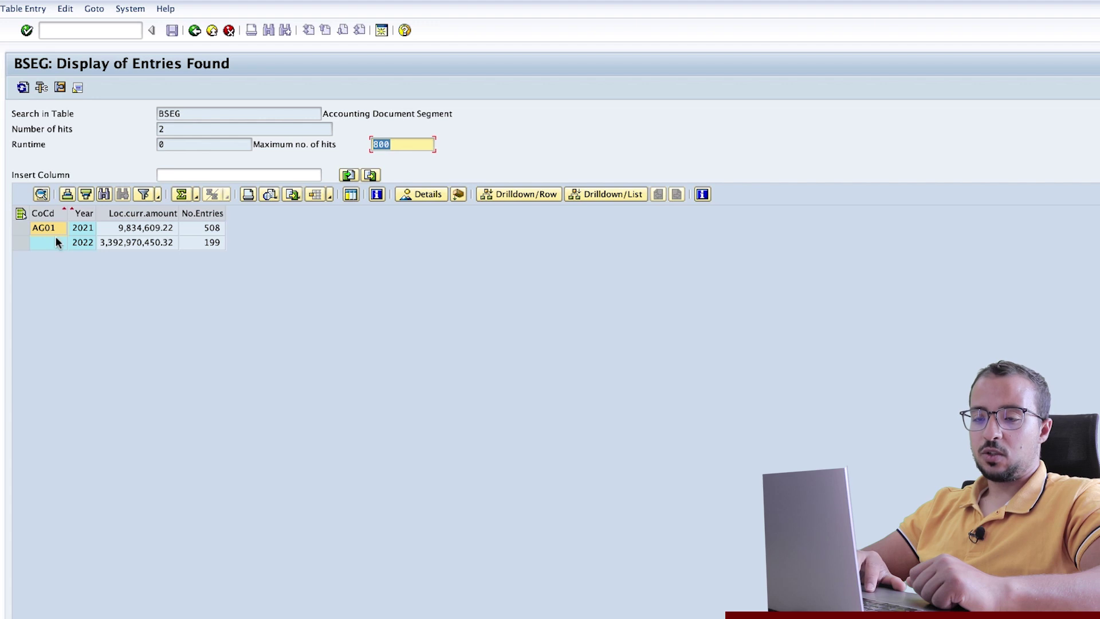
left_click(131, 227)
left_click(88, 240)
left_click(137, 249)
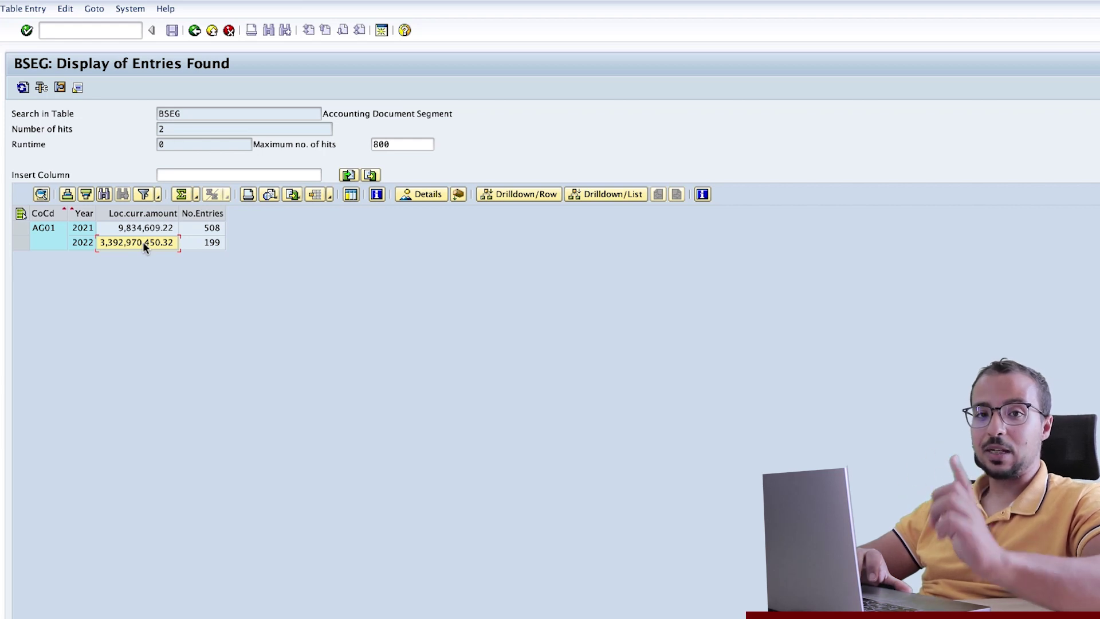
- Add Debit/Credit indicator grouping and rerun the totals query
left_click(195, 31)
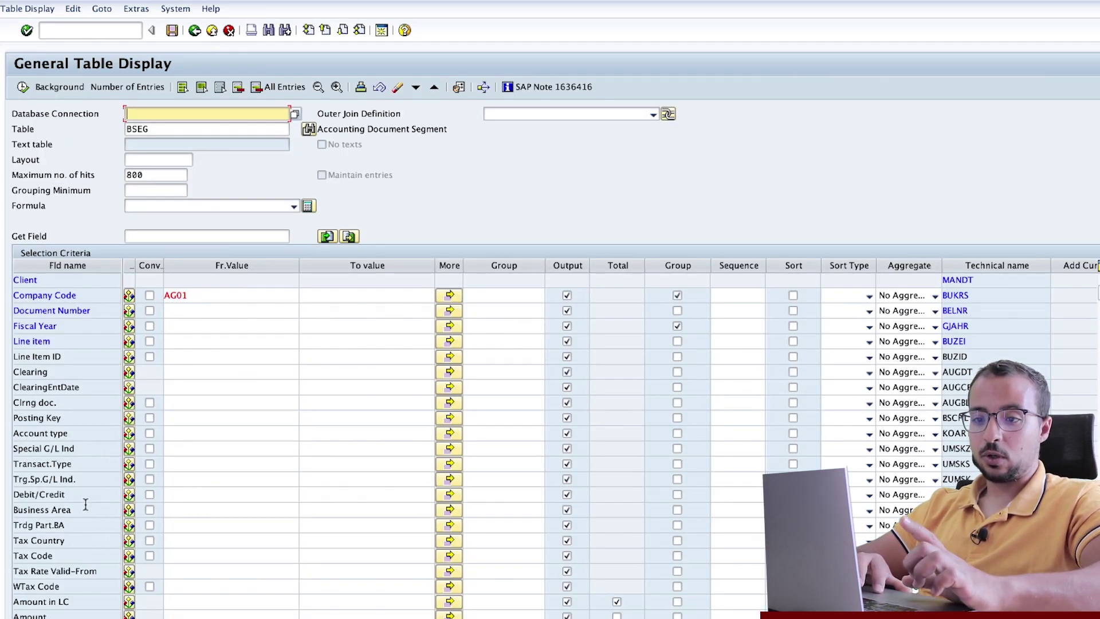
left_click(263, 494)
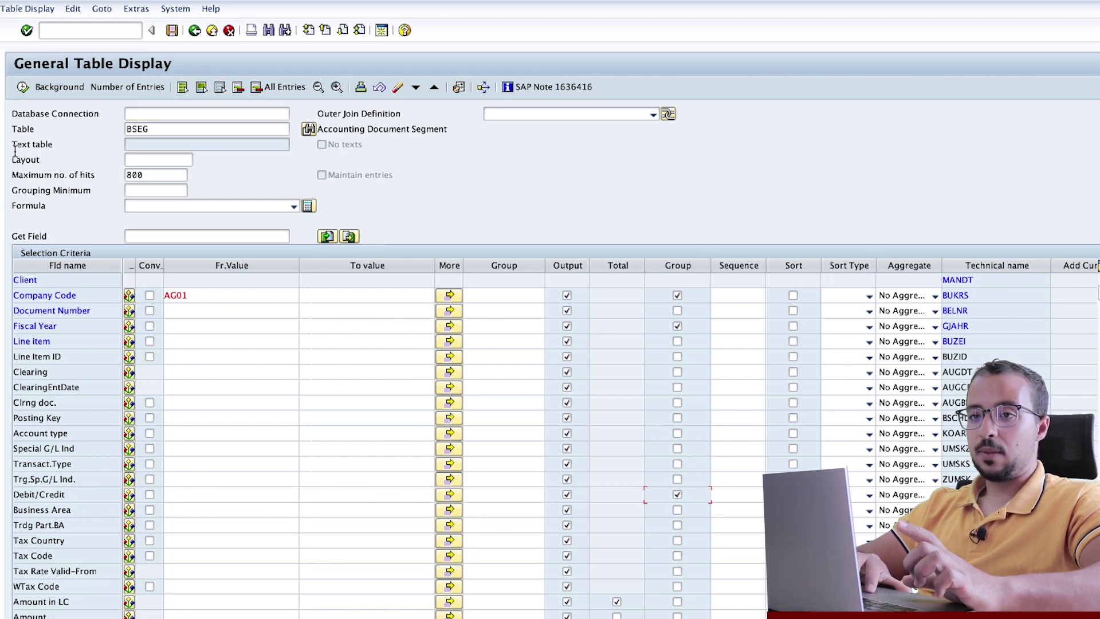
left_click(22, 88)
- Widen the Debit/Credit column and compare the matching 2021 H and S totals of 4,917,304.61
double_click(122, 214)
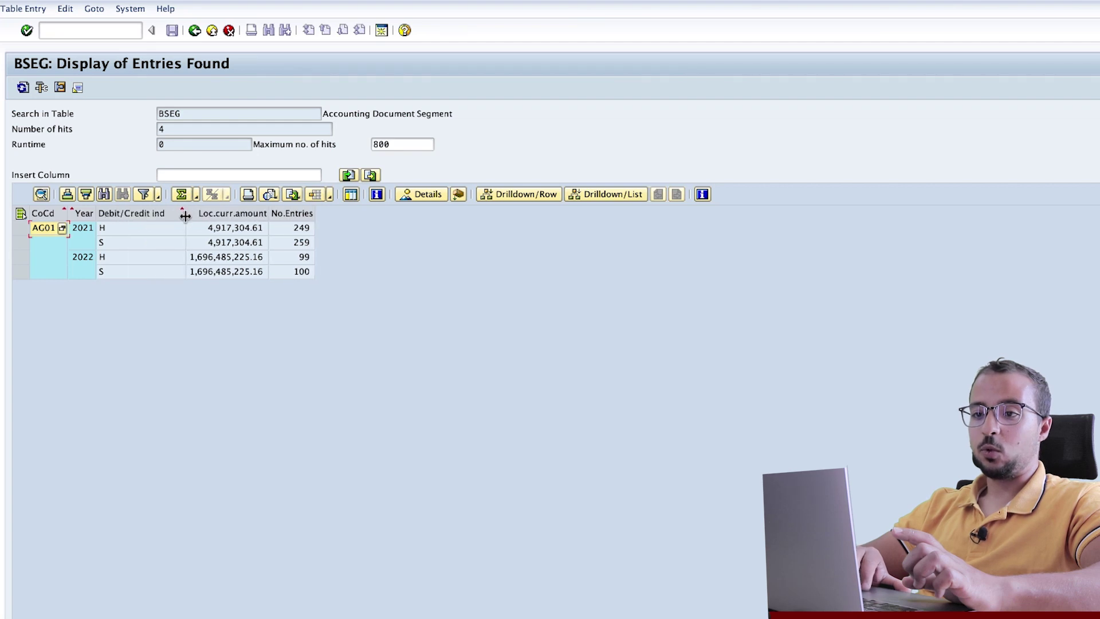
left_click(139, 227)
left_click(207, 227)
left_click(209, 241)
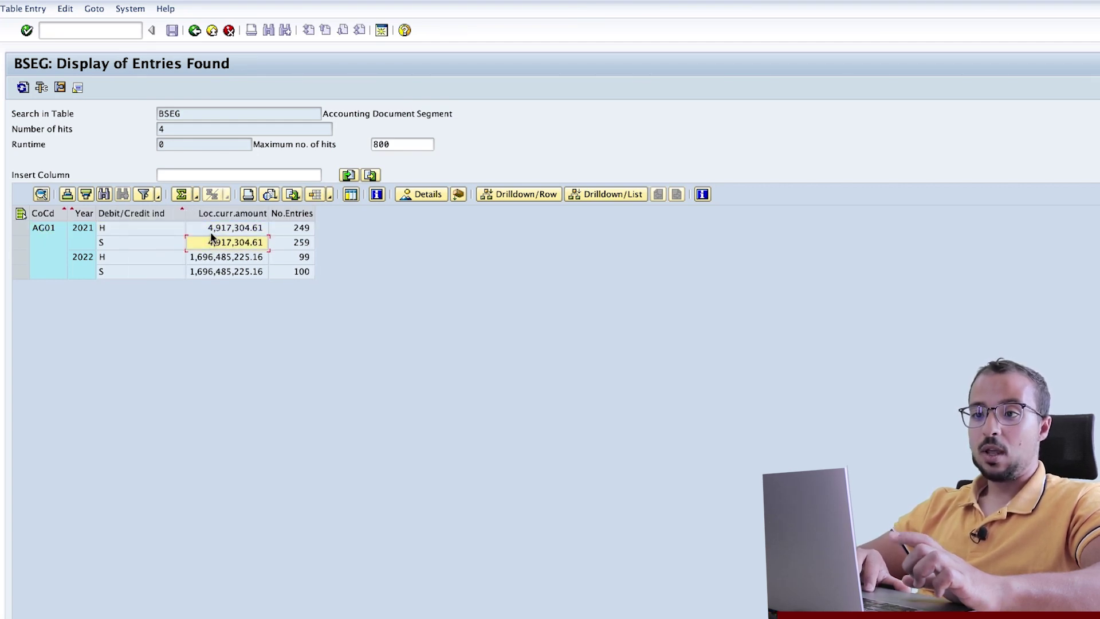
left_click(222, 227)
left_click(218, 239)
left_click(220, 229)
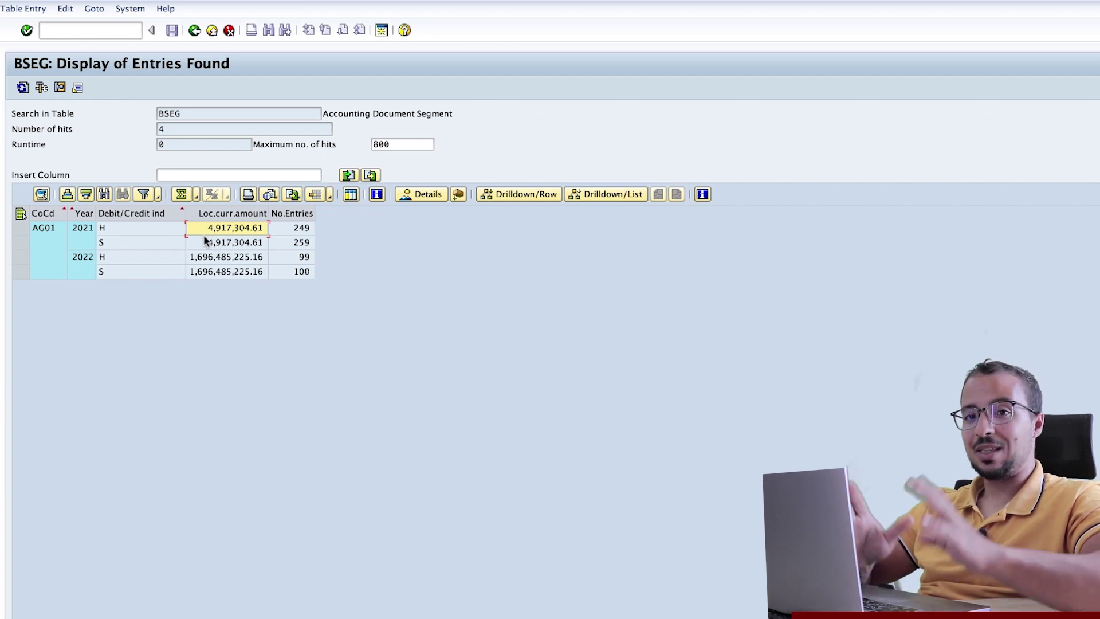
left_click(121, 245)
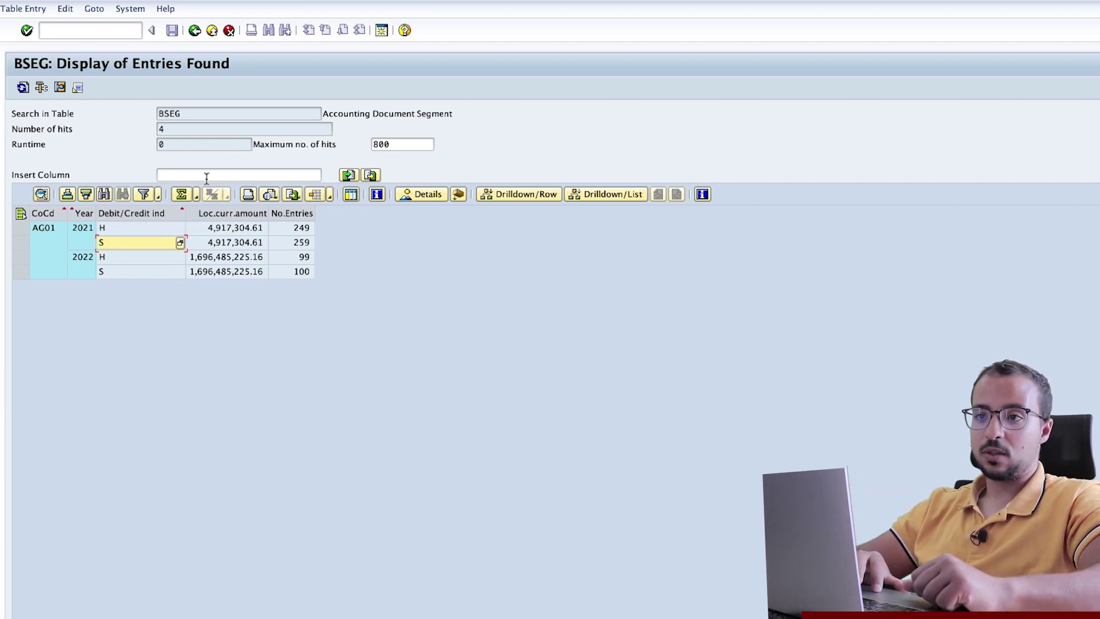
- Clear every Group and Total setting, leaving only the AG01 company code filter
key("F3")
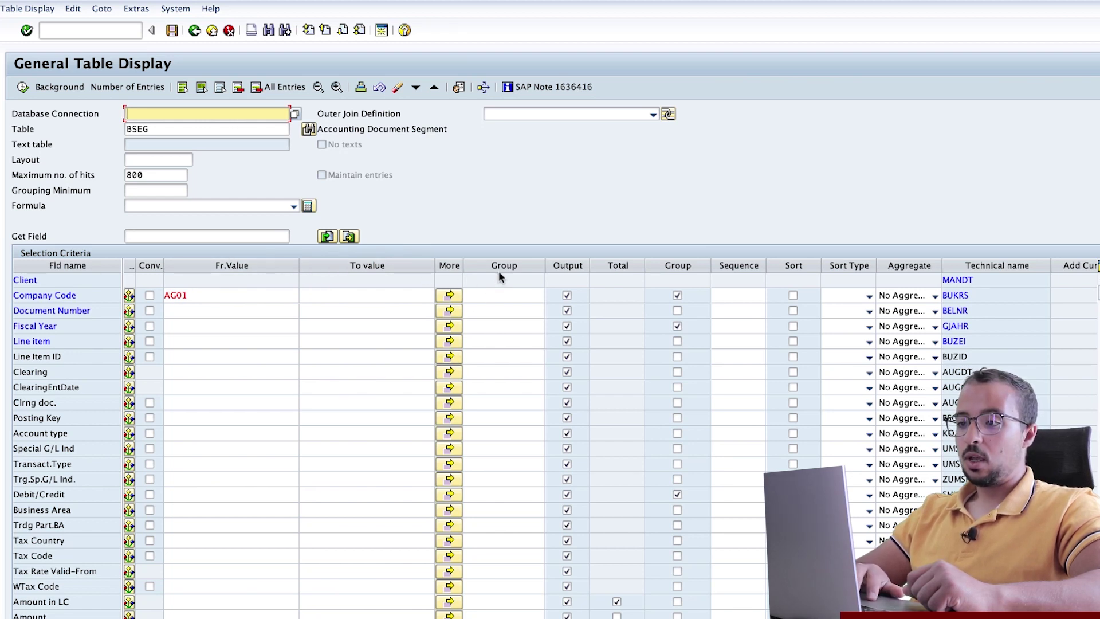
left_click(503, 312)
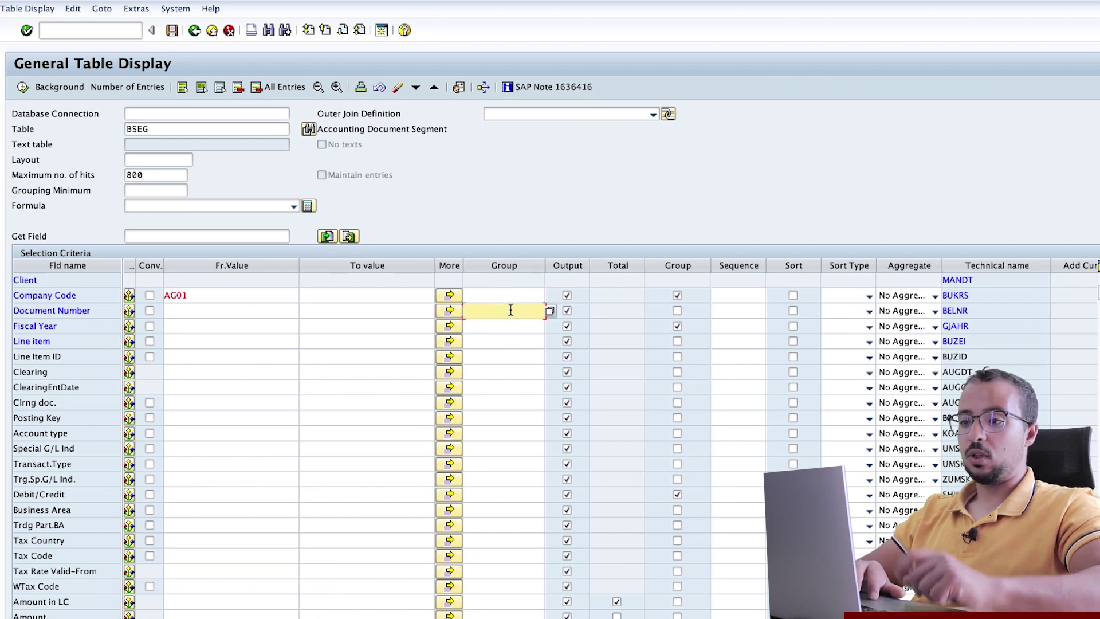
left_click(512, 295)
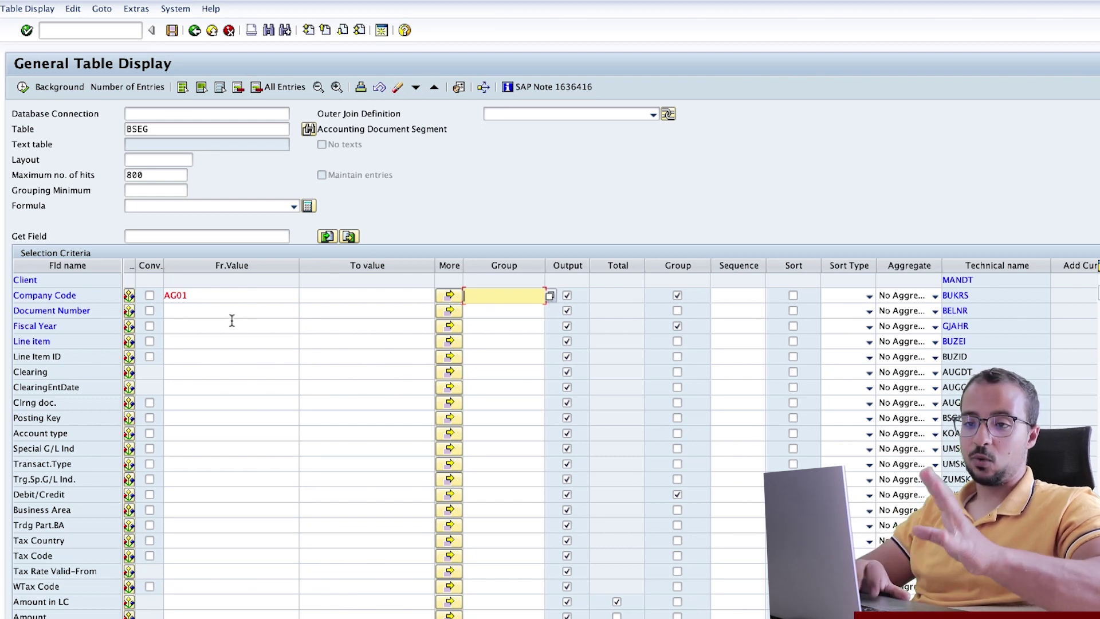
left_click(550, 296)
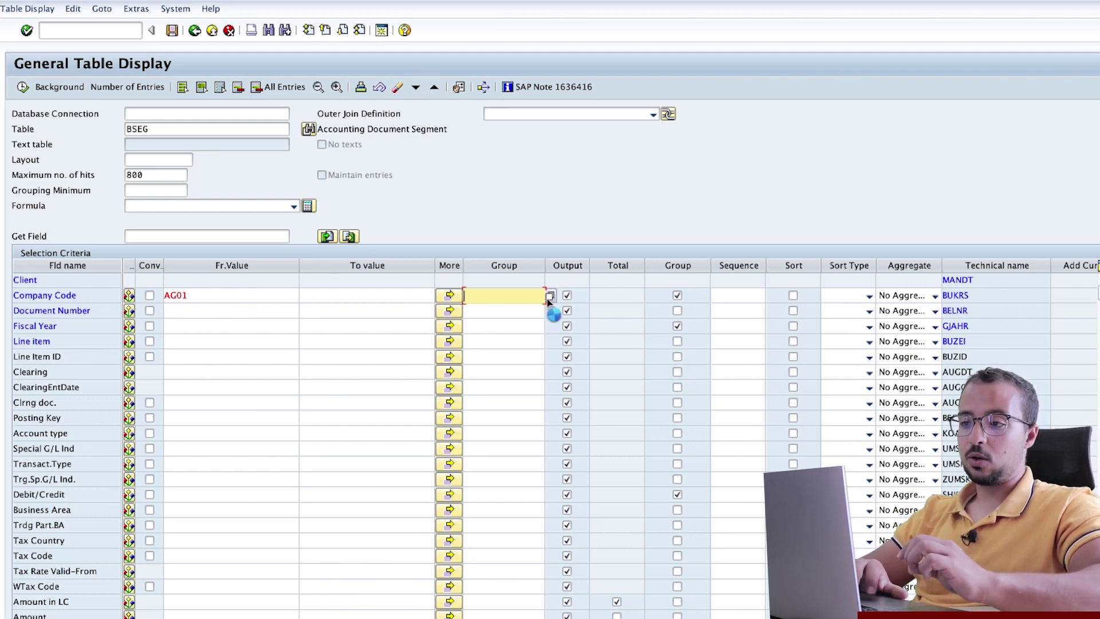
left_click(278, 313)
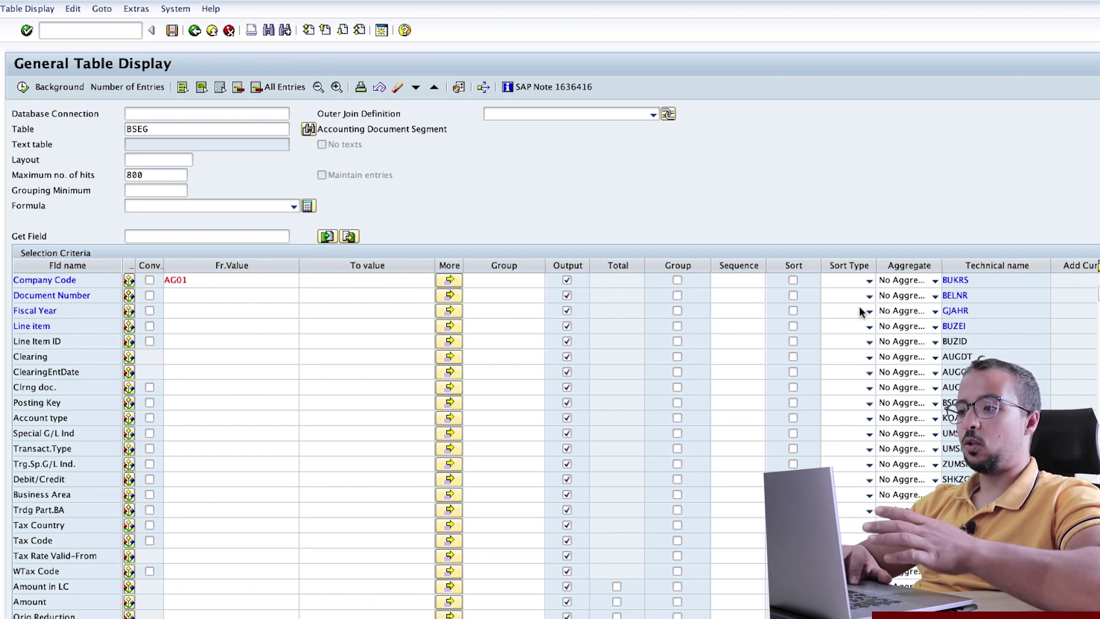
- Mark Document Number for descending sort and Fiscal Year for ascending sort
left_click(792, 295)
left_click(869, 296)
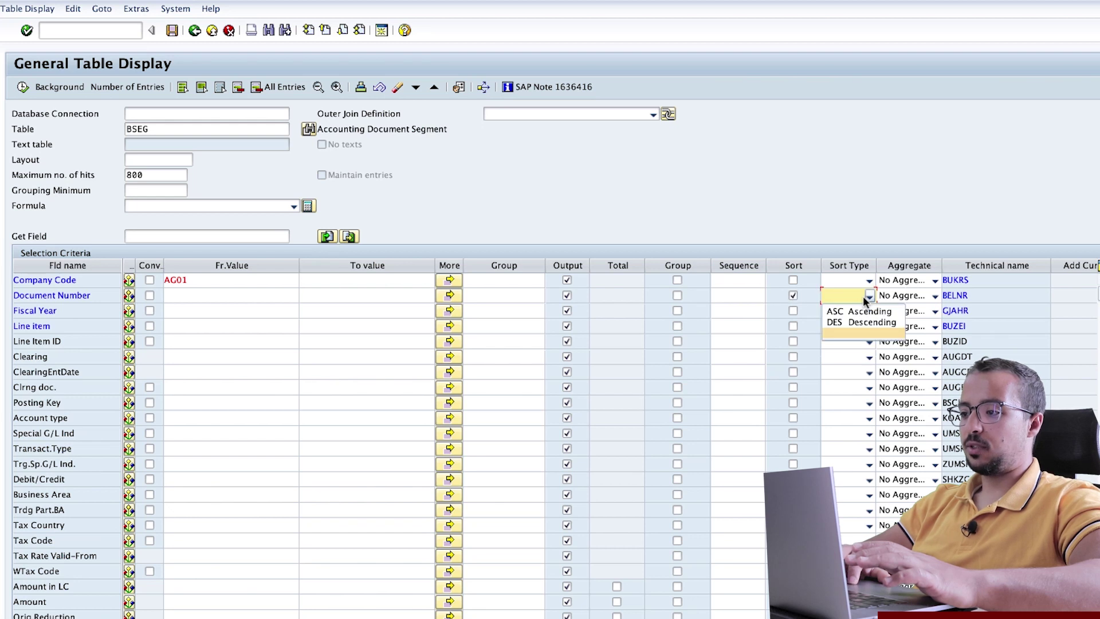
left_click(852, 323)
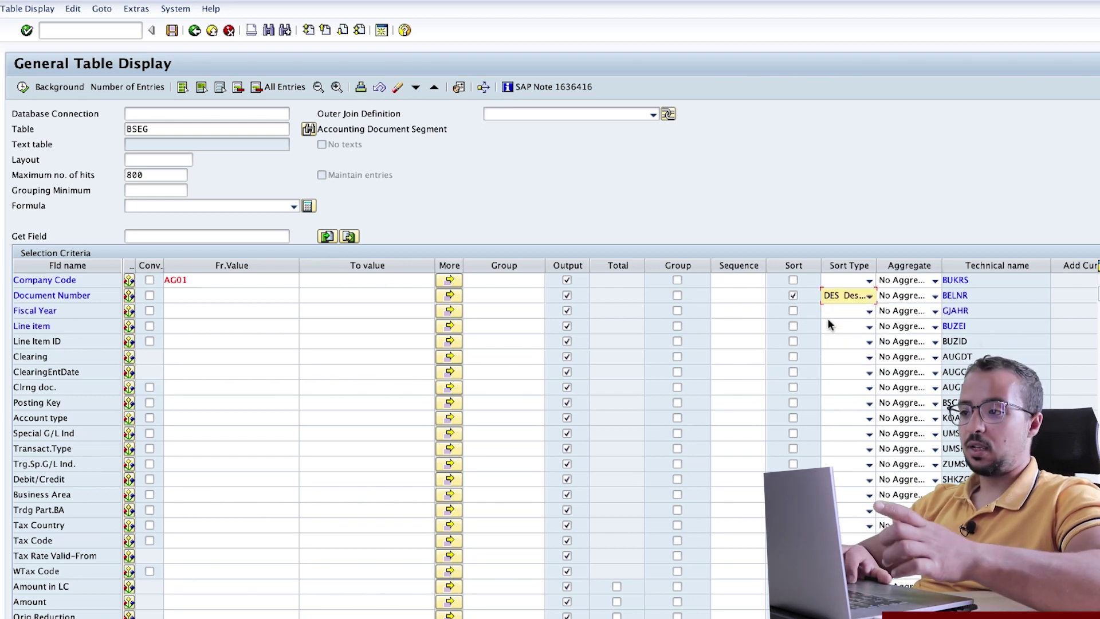
left_click(795, 308)
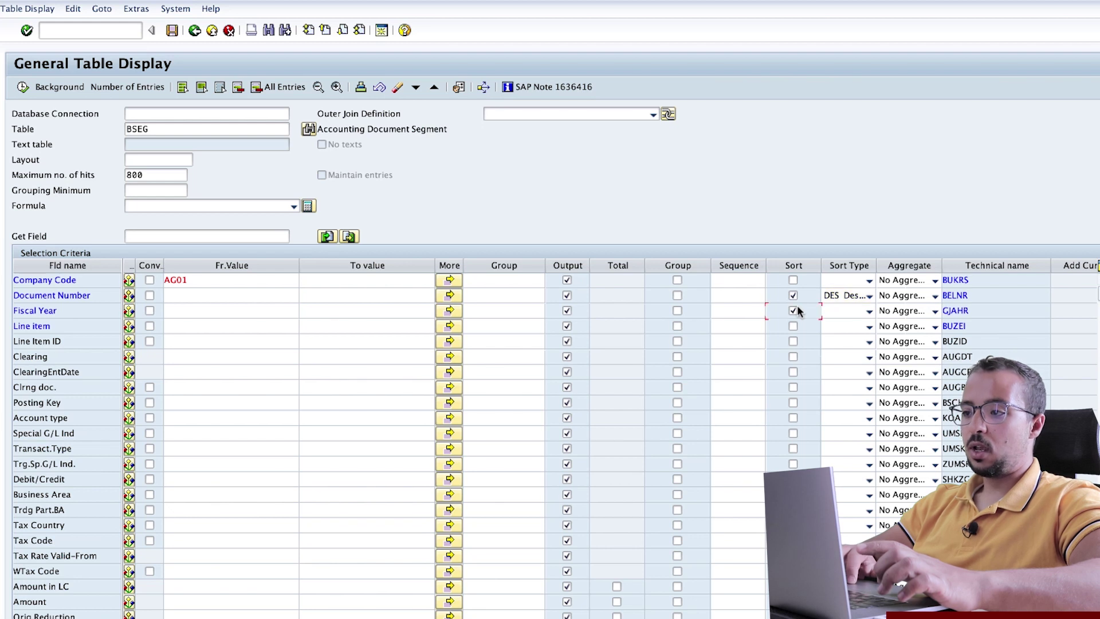
left_click(858, 309)
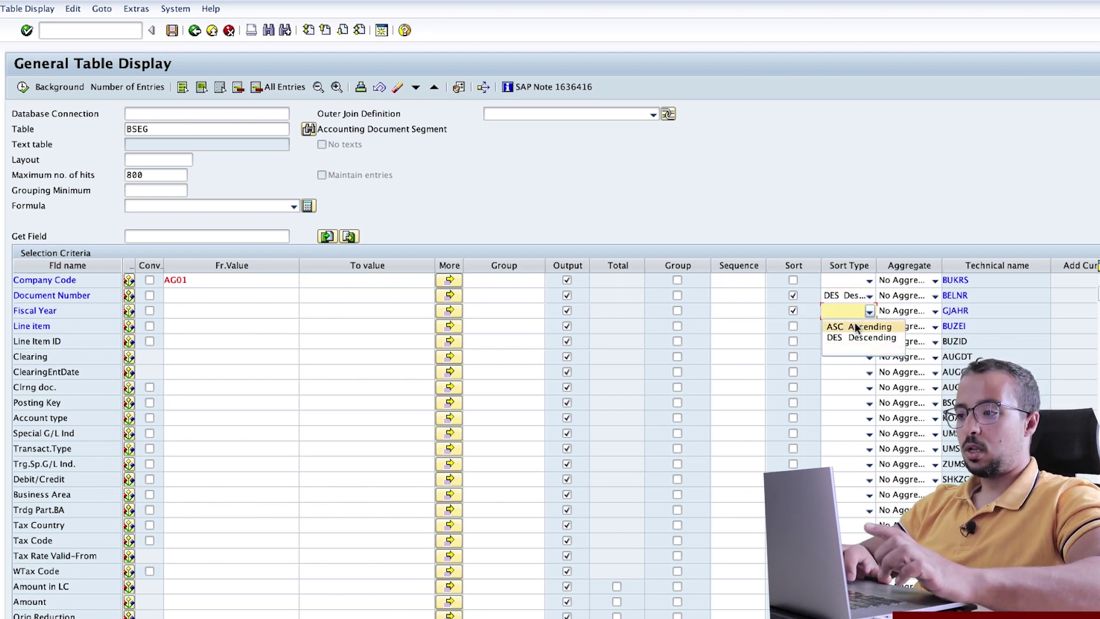
left_click(854, 324)
- Give Fiscal Year sort sequence 1 and Document Number sequence 2, then run the query
left_click(749, 309)
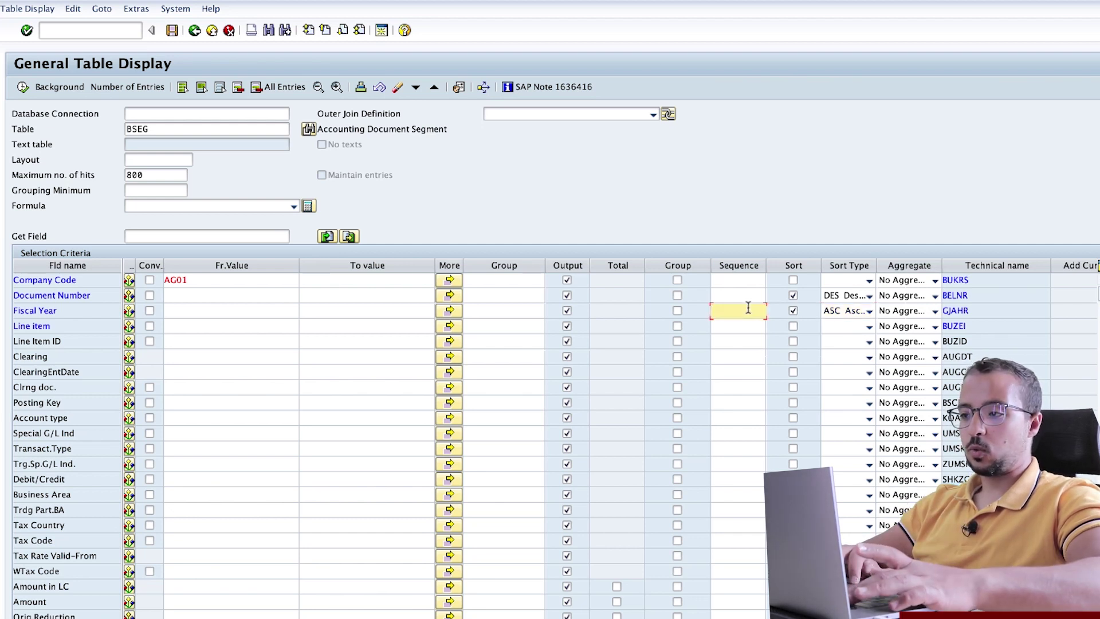
type("1")
left_click(740, 297)
type("2")
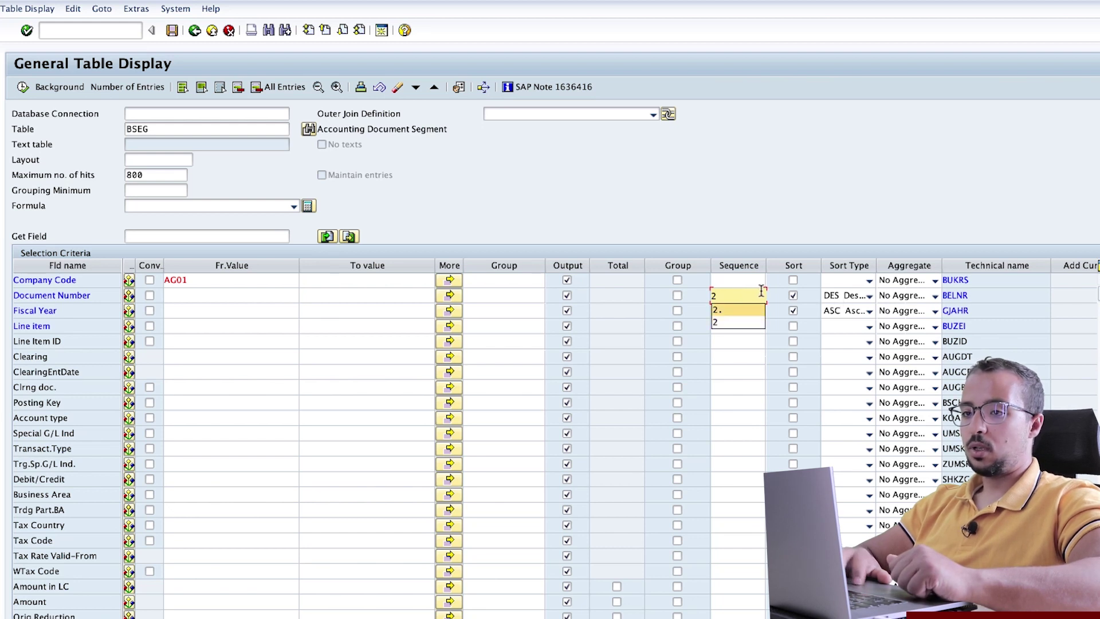
left_click(22, 88)
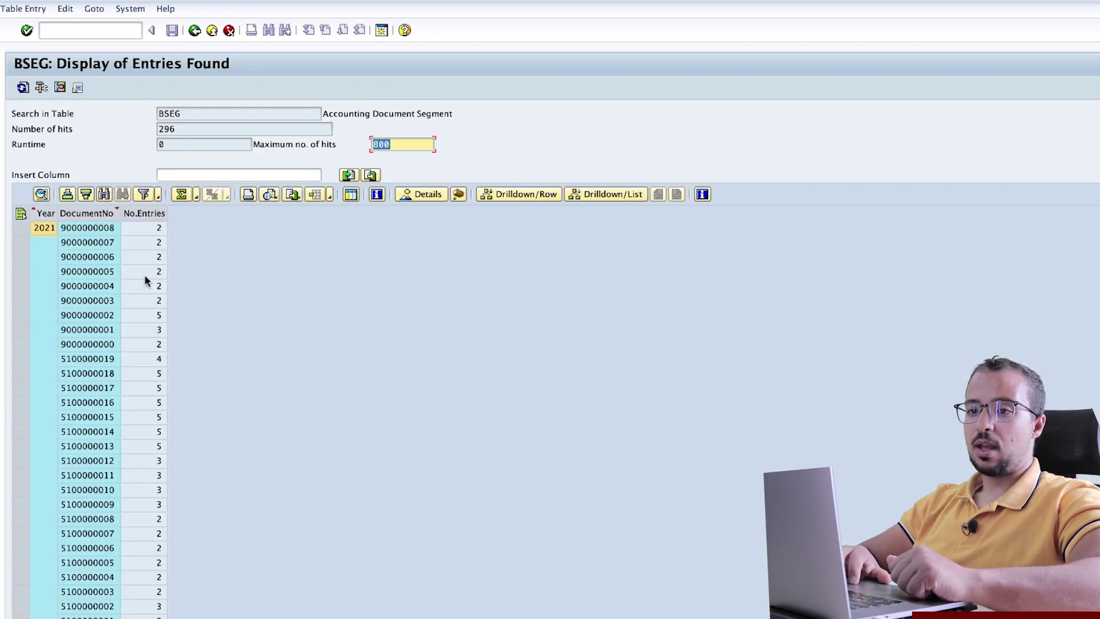
- Scroll through the 296 sorted documents, then return to the selection screen
left_click(49, 229)
left_click_drag(84, 231, 93, 262)
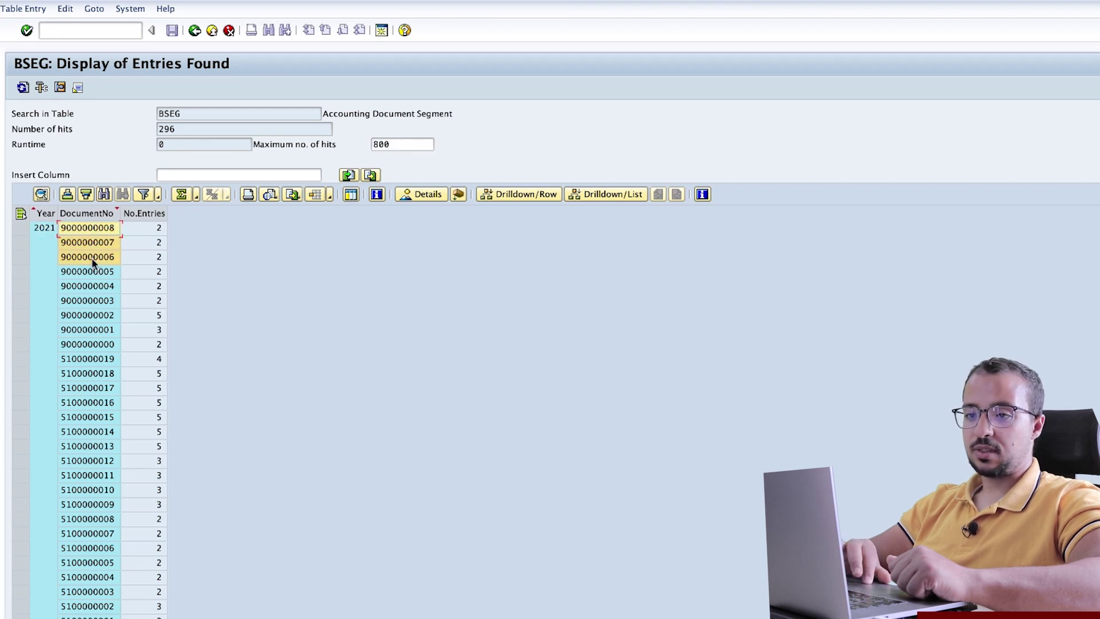
scroll(90, 383, "down", 15)
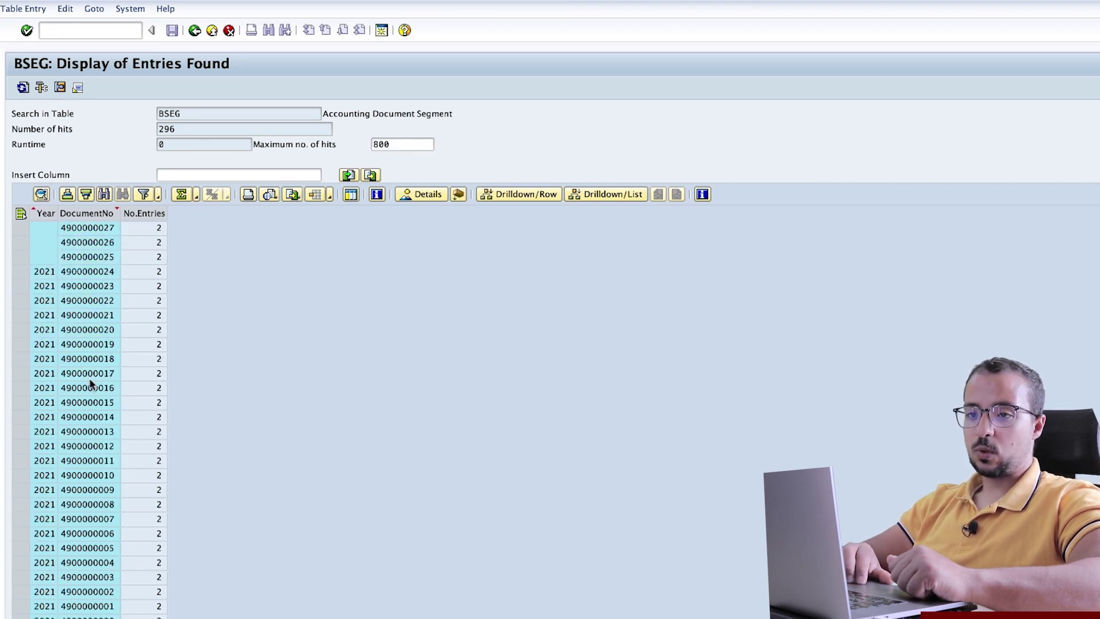
scroll(90, 382, "down", 15)
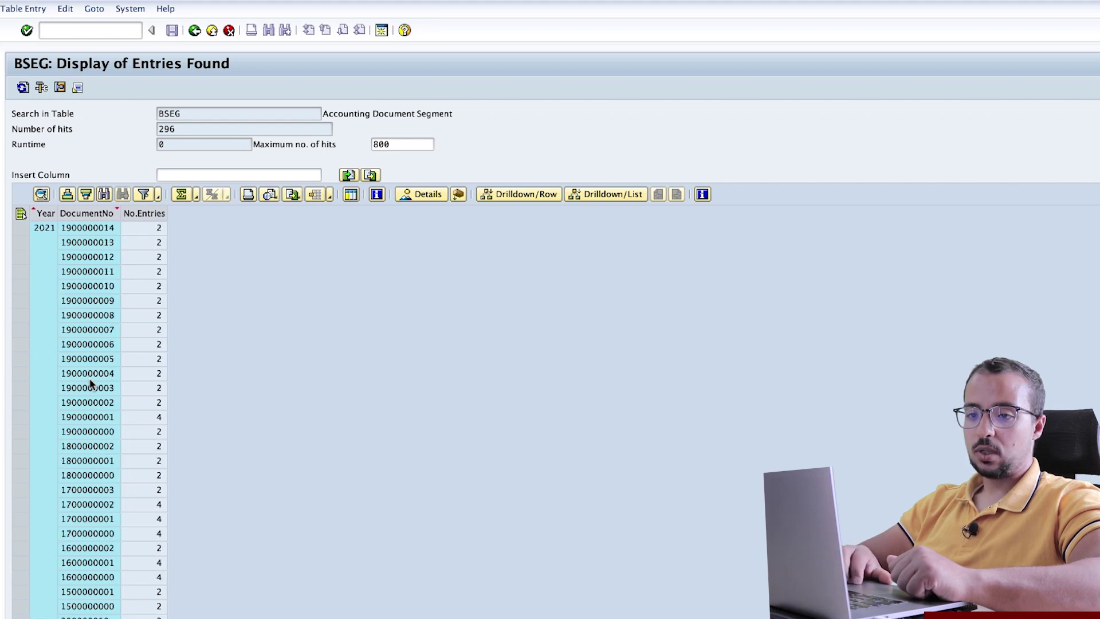
scroll(90, 383, "up", 5)
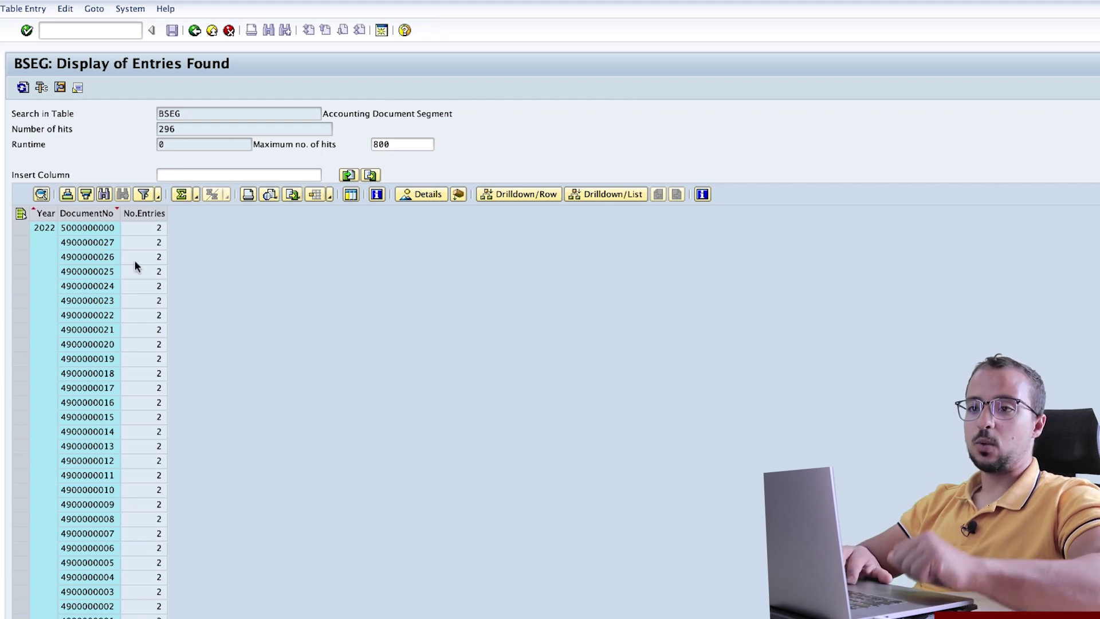
left_click(195, 32)
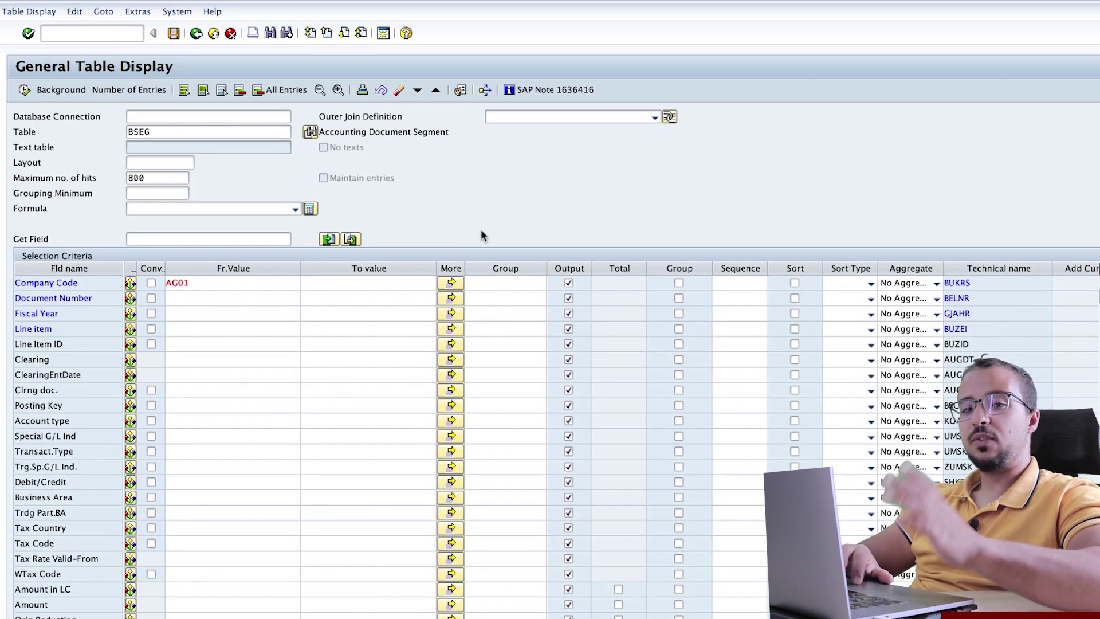
- Limit output to Document Number, Debit/Credit and Amount in LC, and run it for 707 entries
left_click(933, 283)
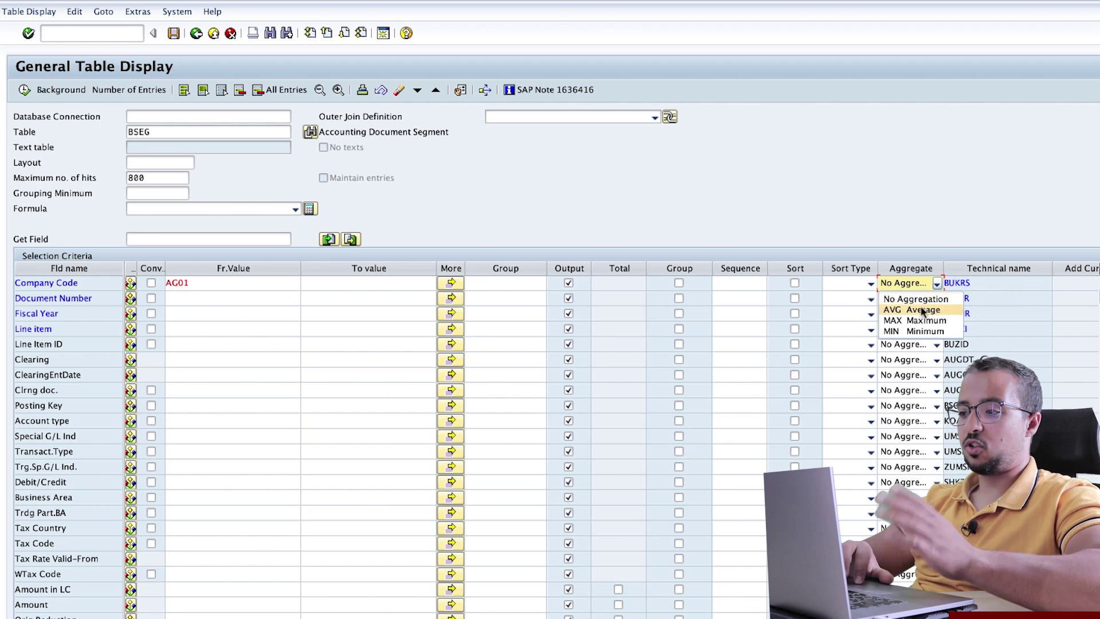
left_click(861, 246)
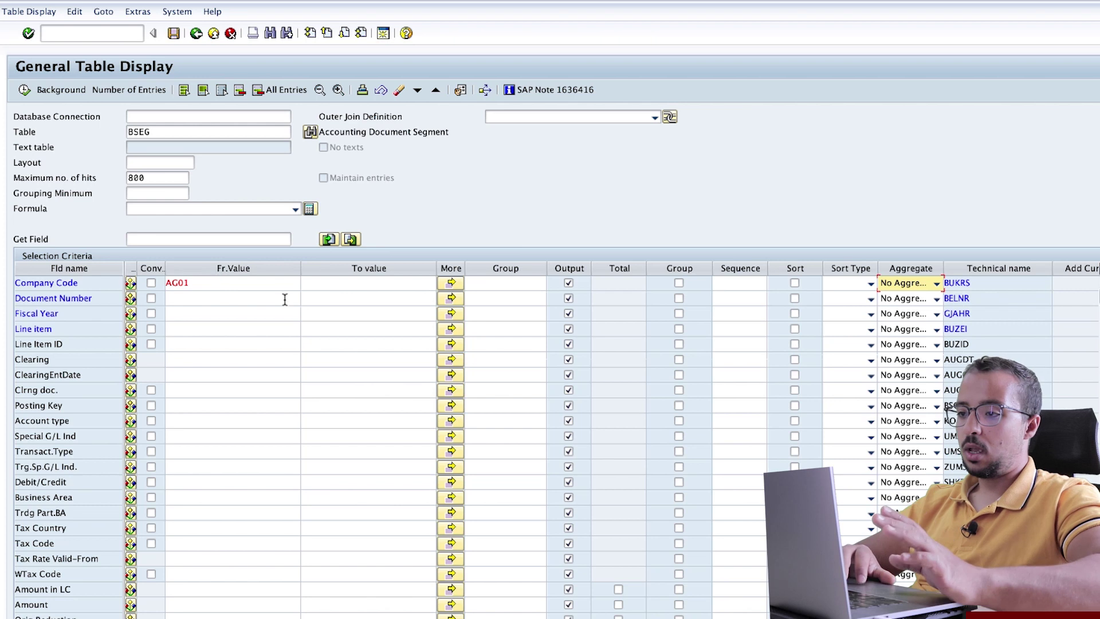
left_click(203, 90)
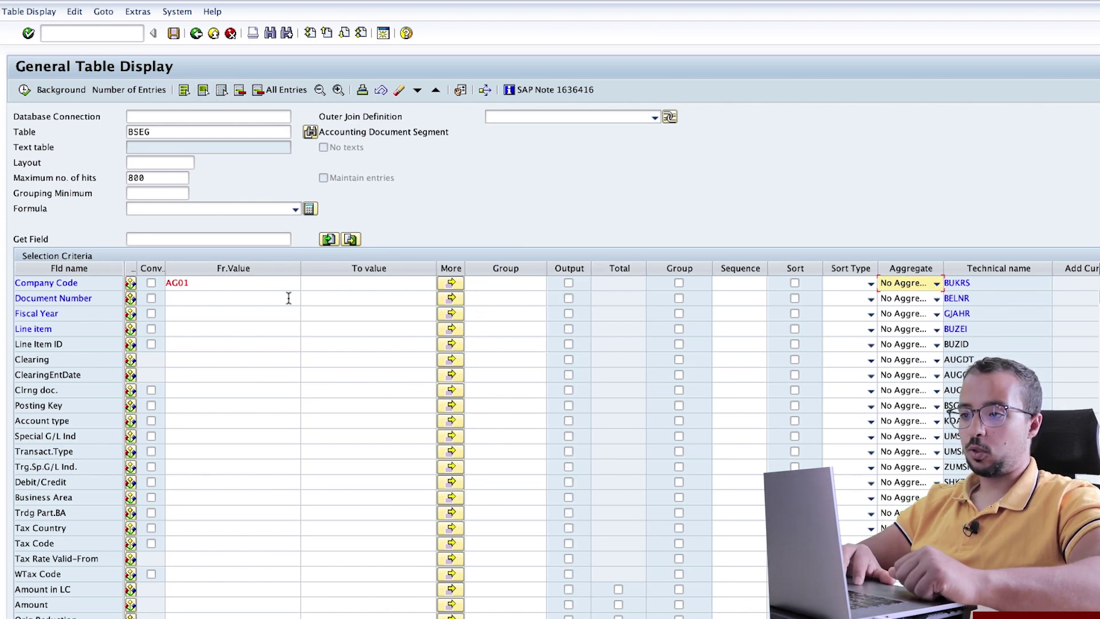
left_click(569, 298)
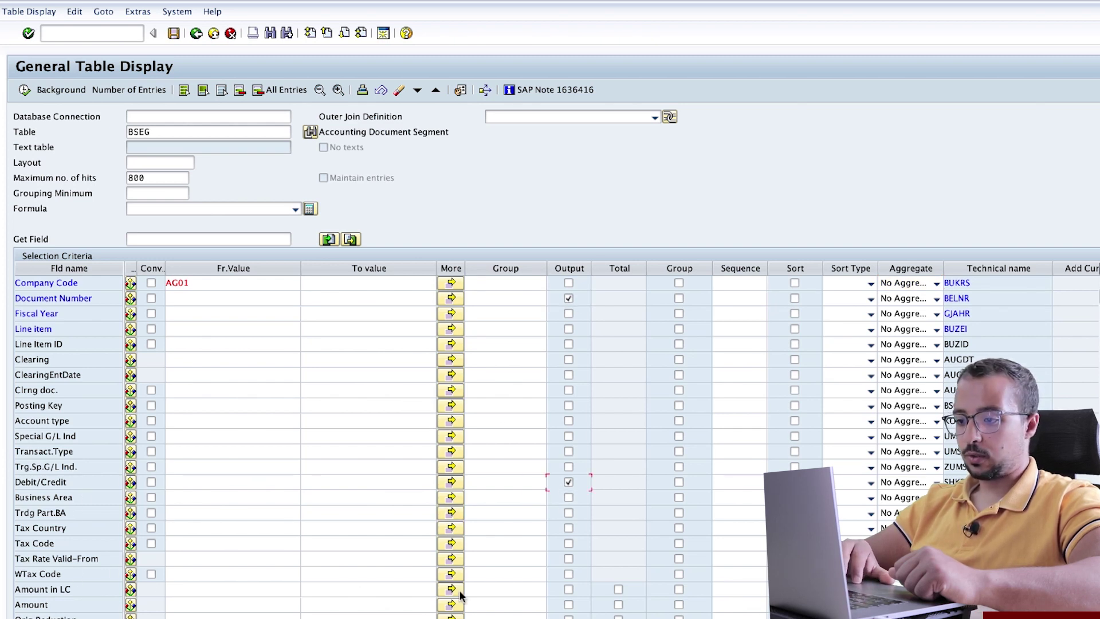
left_click(24, 89)
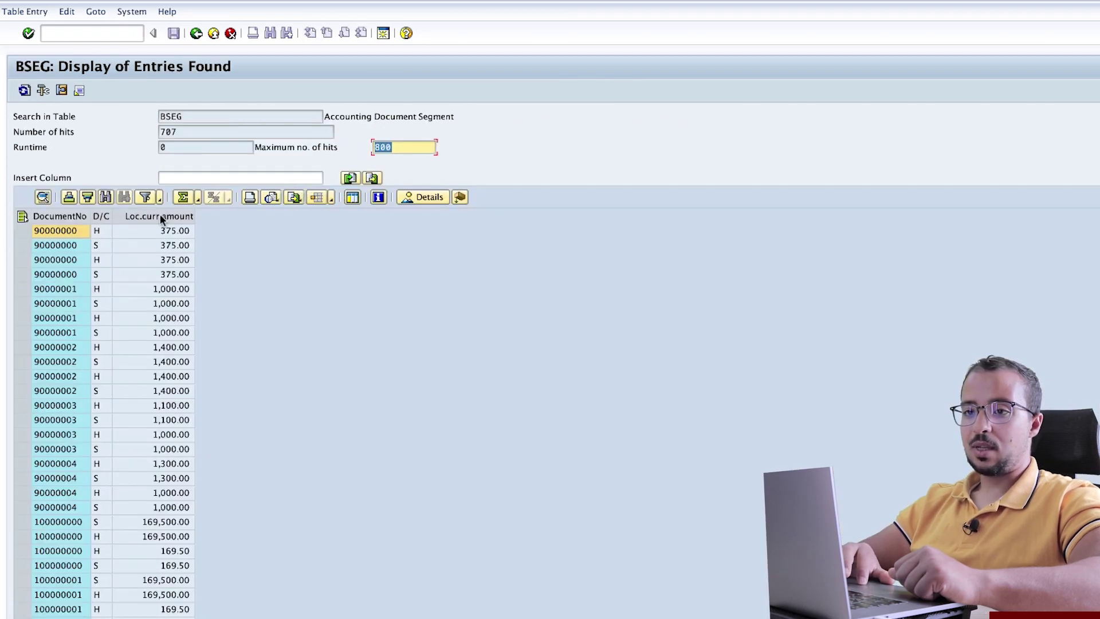
- Sort entries by local-currency amount descending, topped by 1,695,000,000.00, widen the column, then go back
left_click(159, 216)
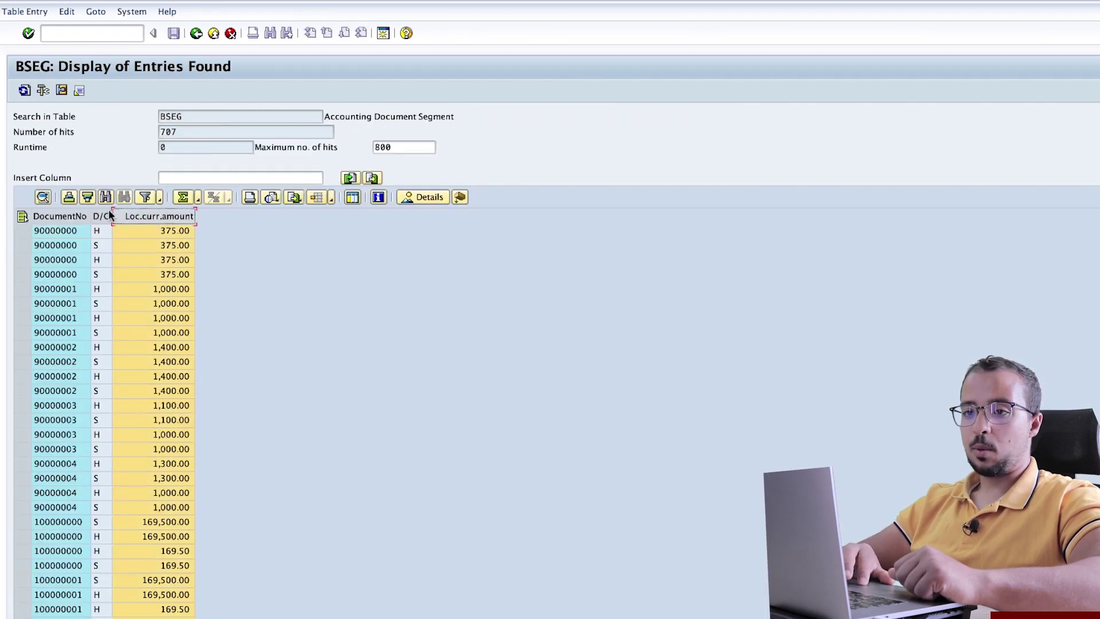
left_click(87, 196)
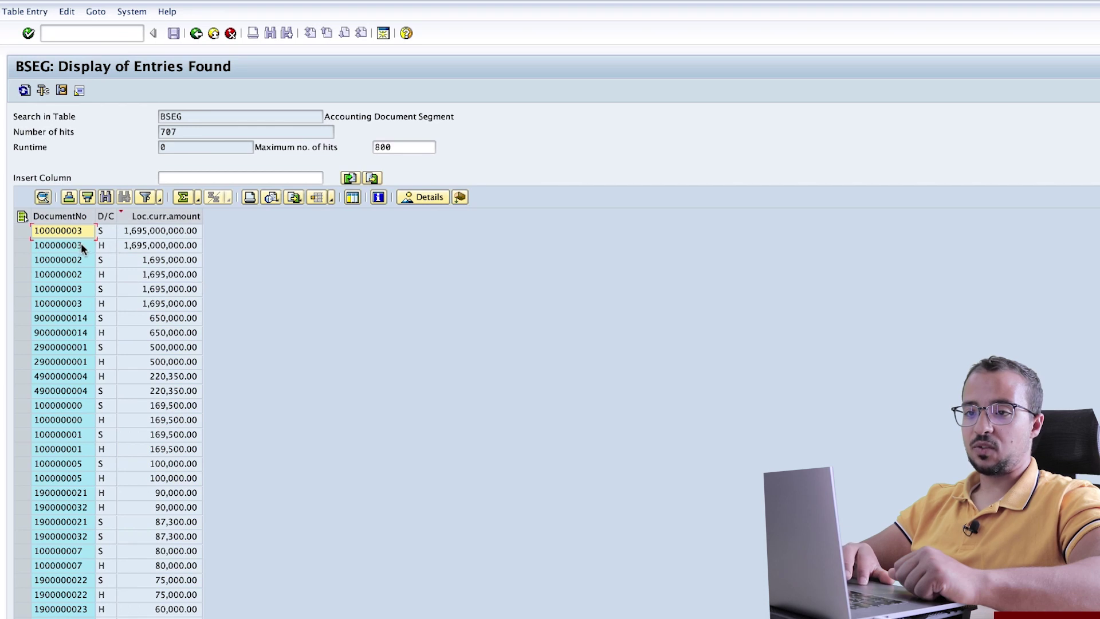
left_click(200, 216)
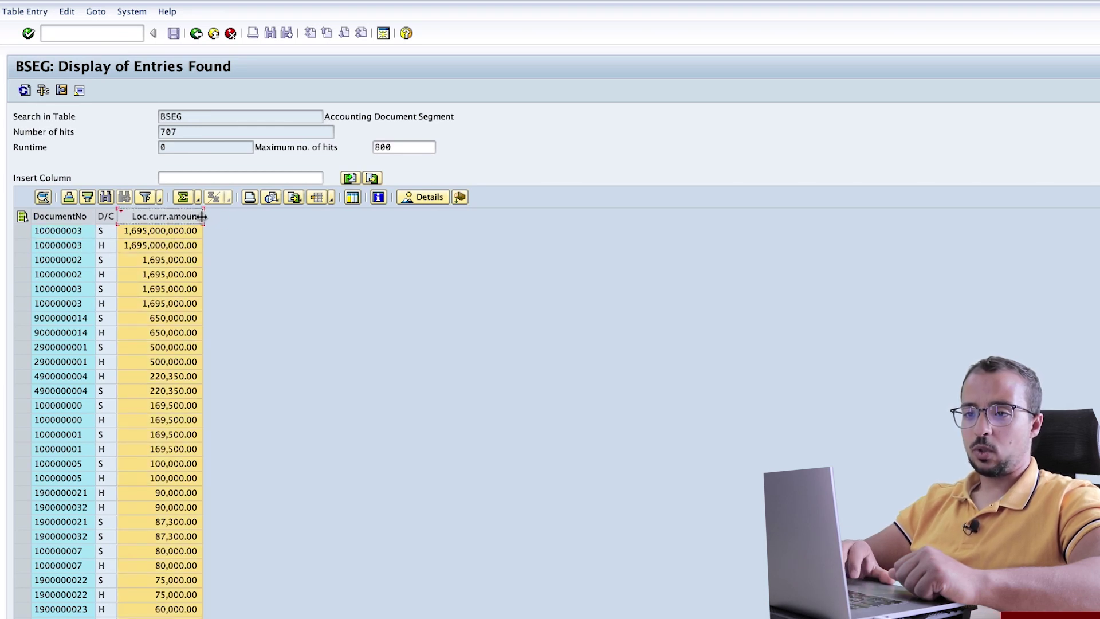
left_click_drag(203, 216, 310, 216)
left_click(243, 231)
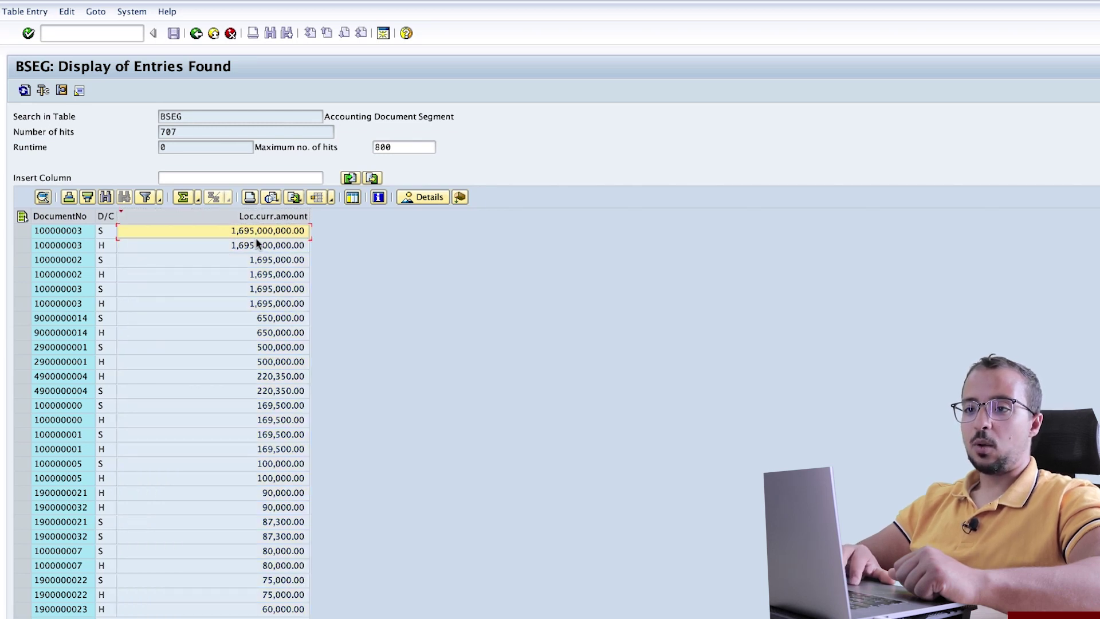
left_click(196, 33)
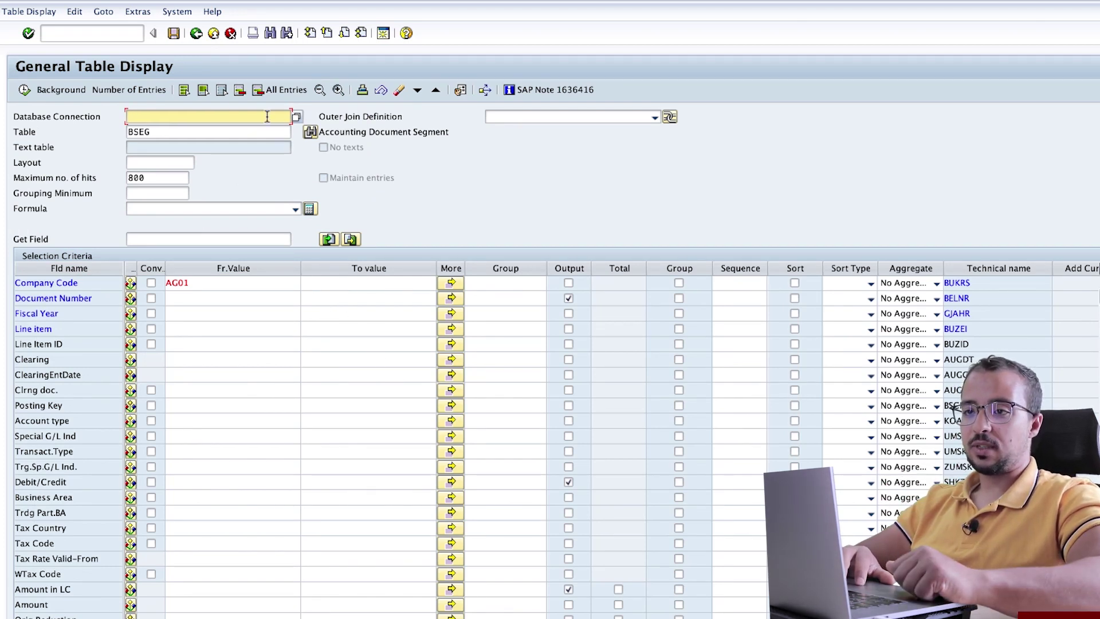
- Output all fields, set Amount in LC aggregation to MAX, and run the BSEG query by company code
left_click(201, 90)
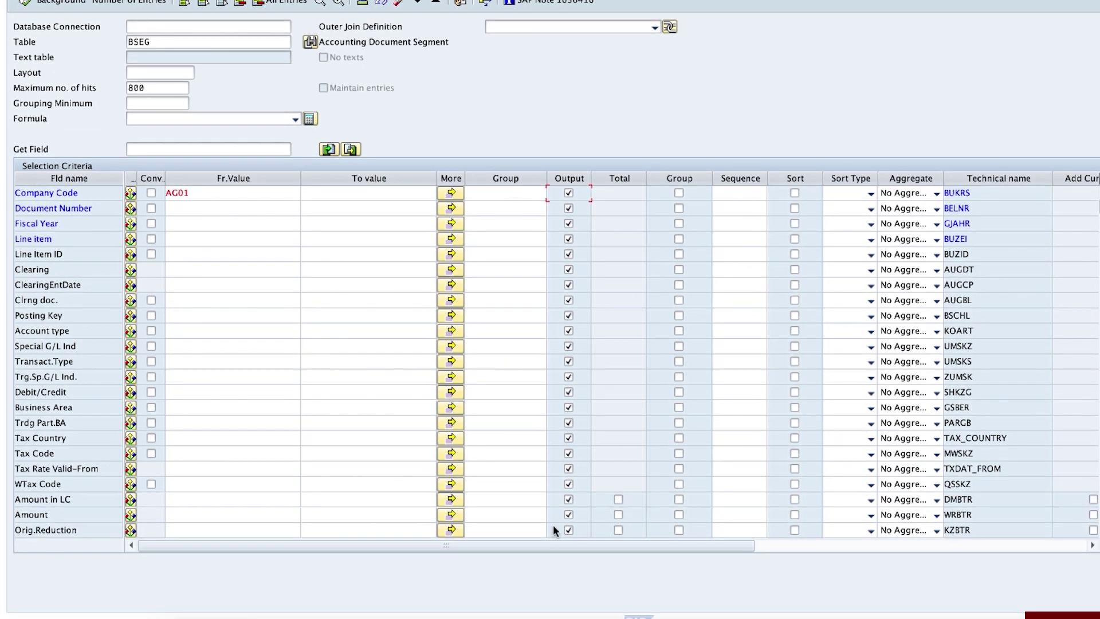
left_click(922, 499)
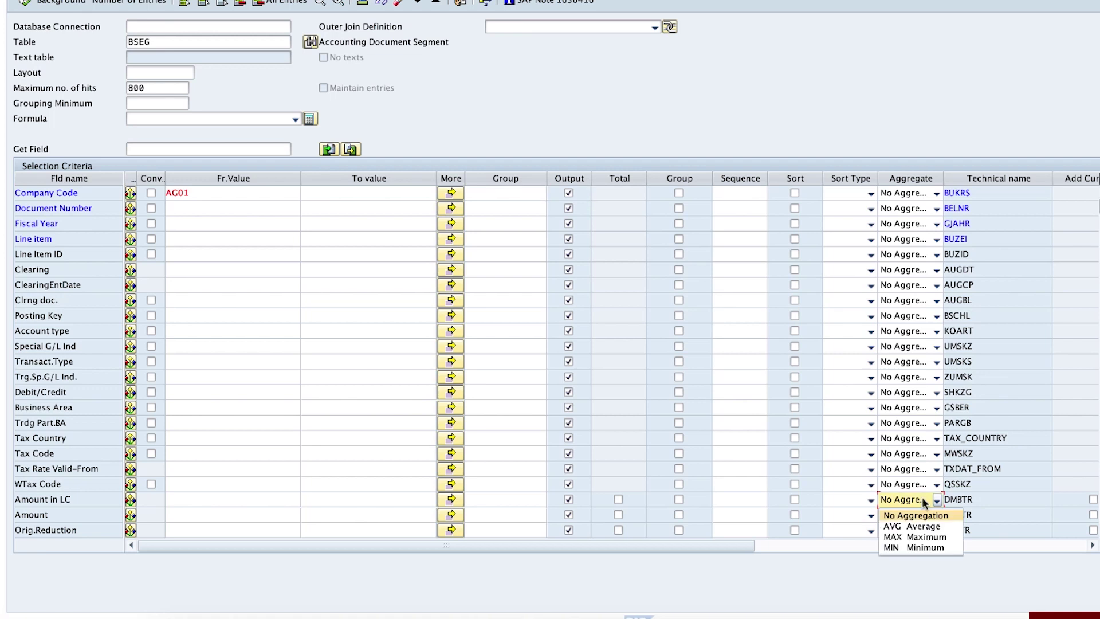
left_click(907, 535)
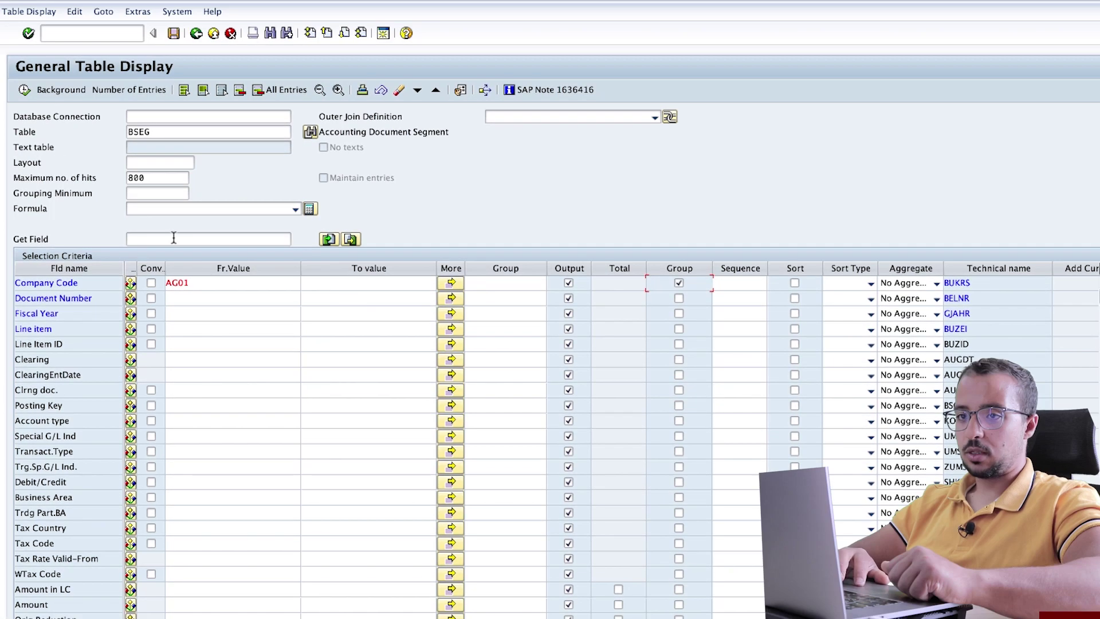
left_click(24, 2)
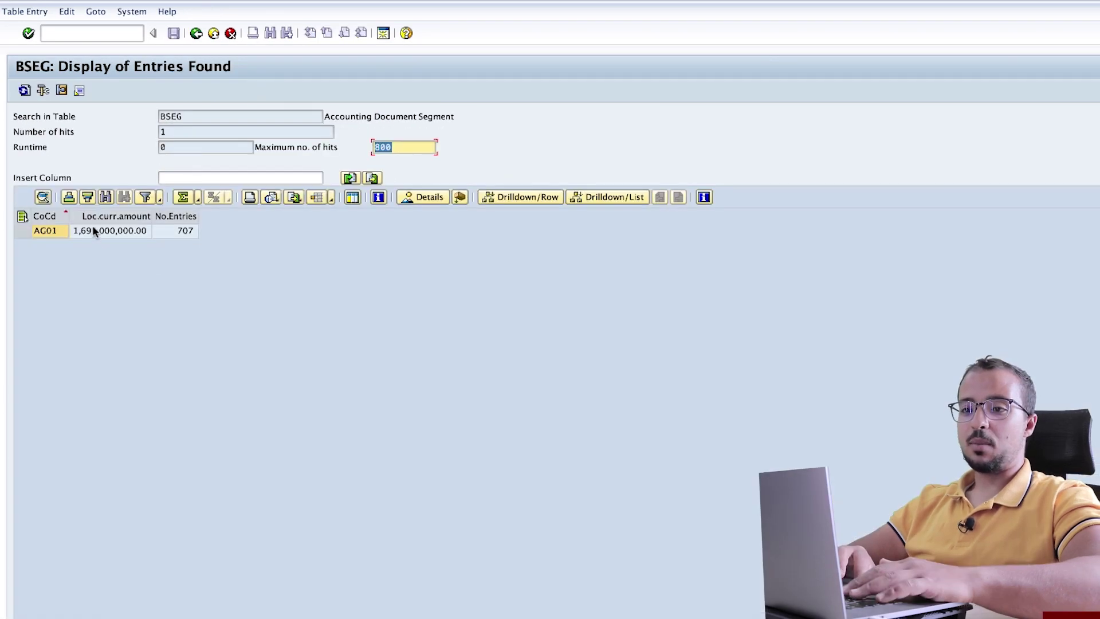